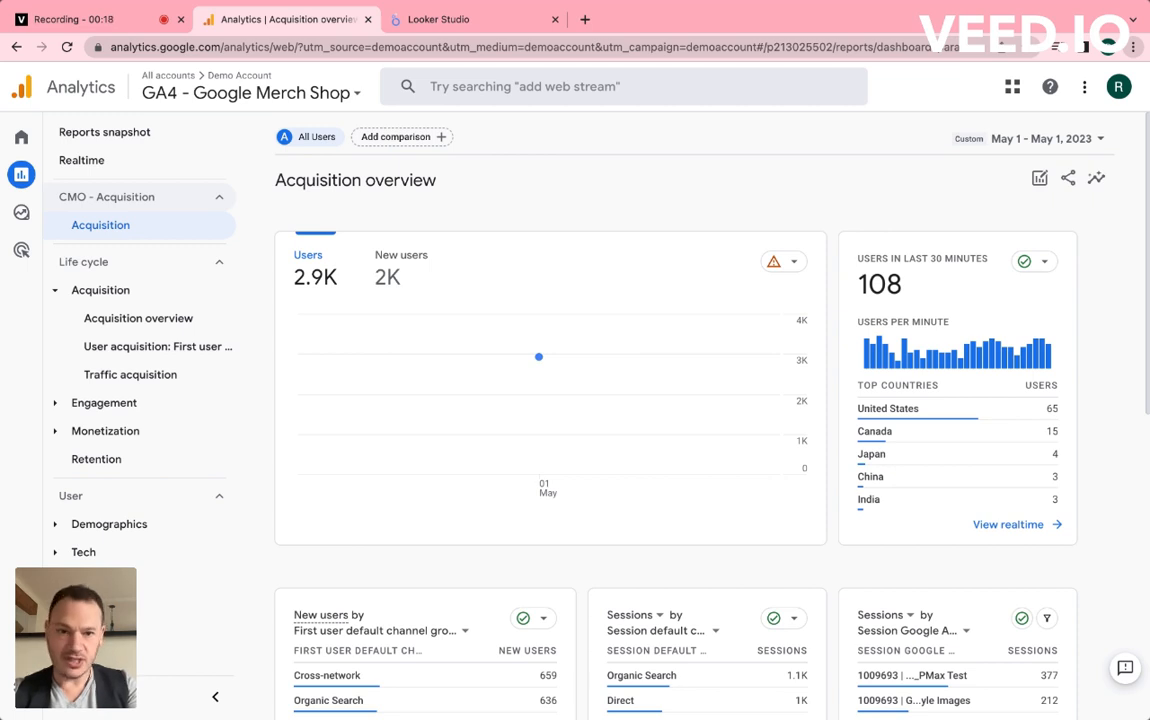
Check the properties available under the Google Analytics Demo Account.
left_click(190, 91)
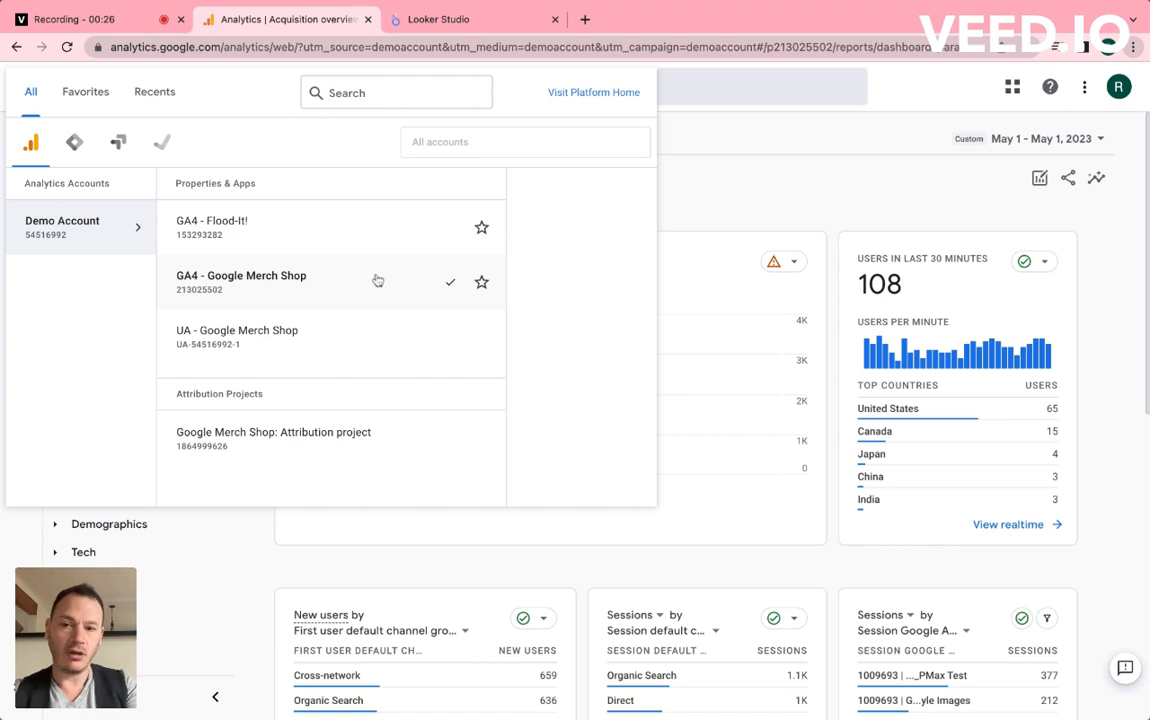
left_click(726, 214)
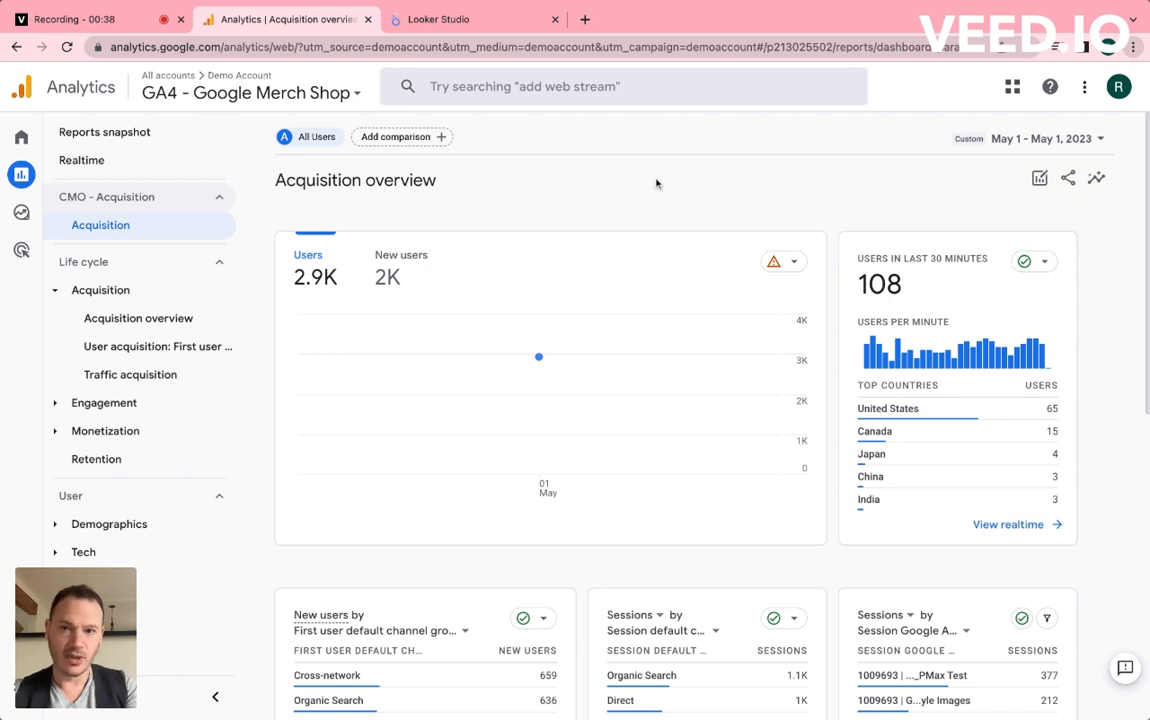
Switch to Looker Studio and create a blank report.
left_click(440, 18)
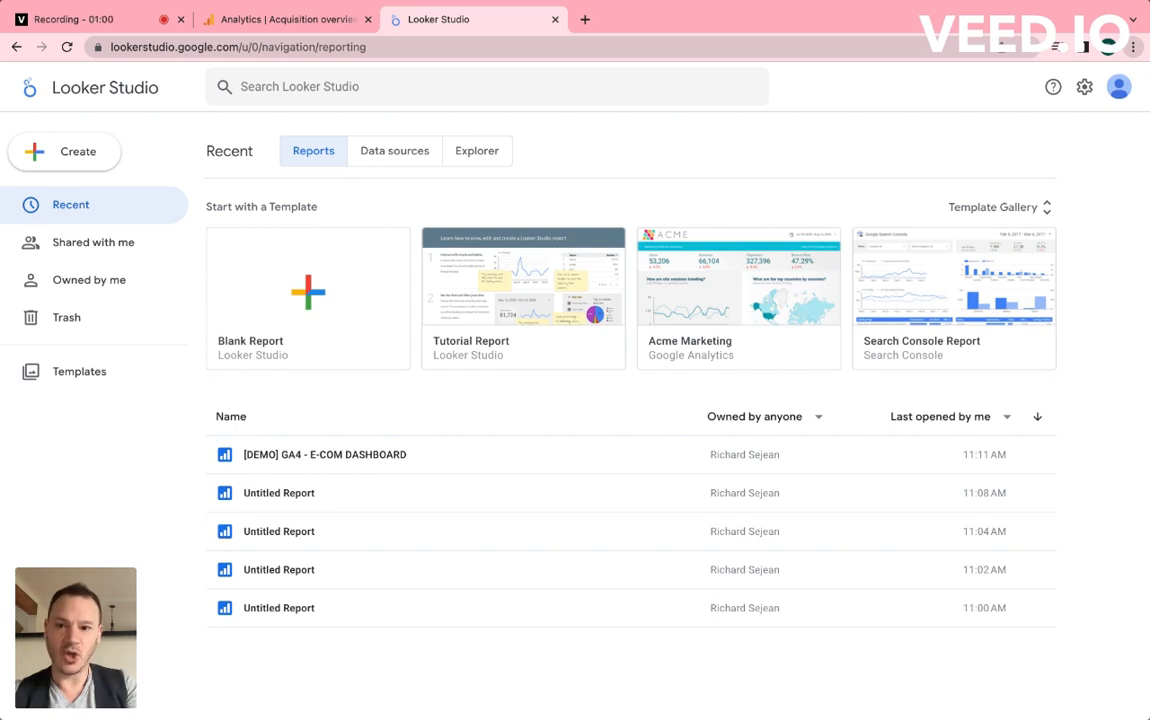
left_click(310, 305)
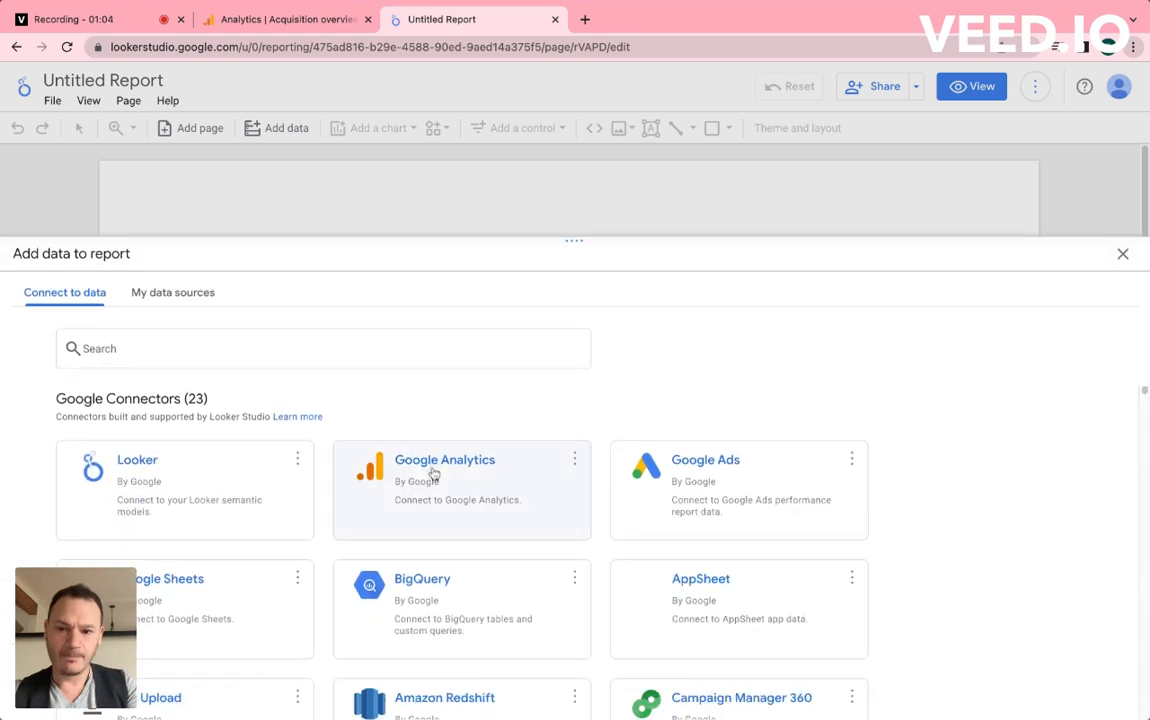
Look at the Google Analytics connector's account list and browse the other Google and partner data connectors.
left_click(433, 473)
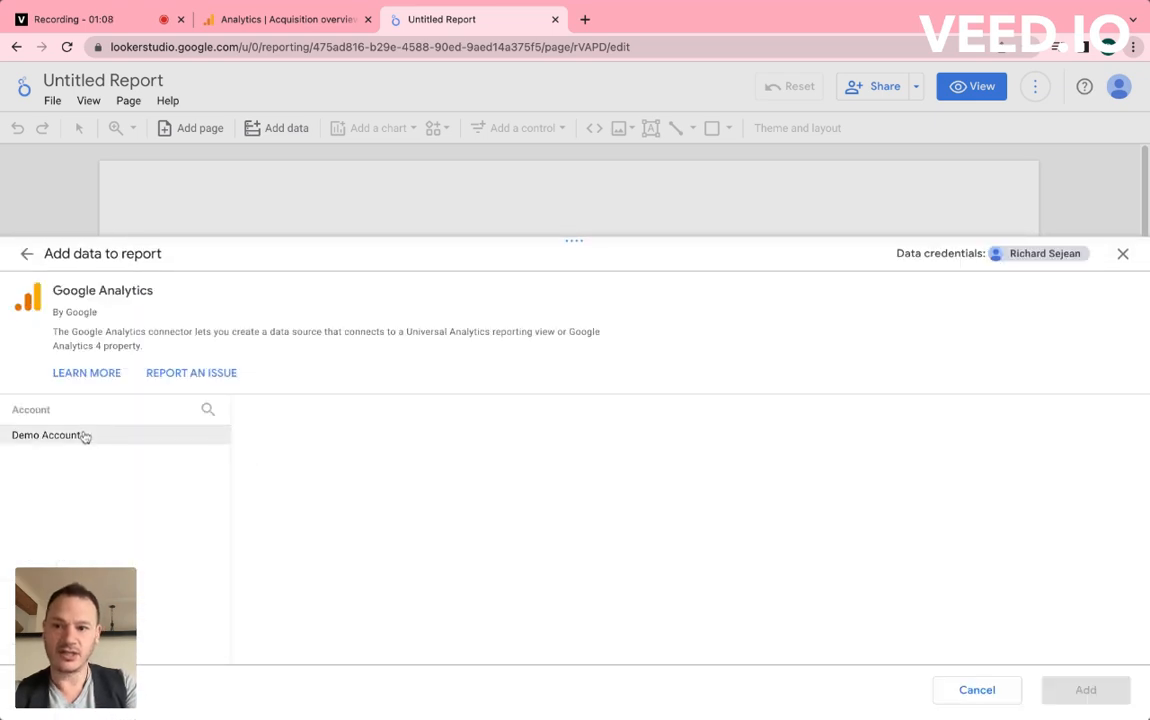
left_click(27, 253)
scroll(311, 445, "down", 6)
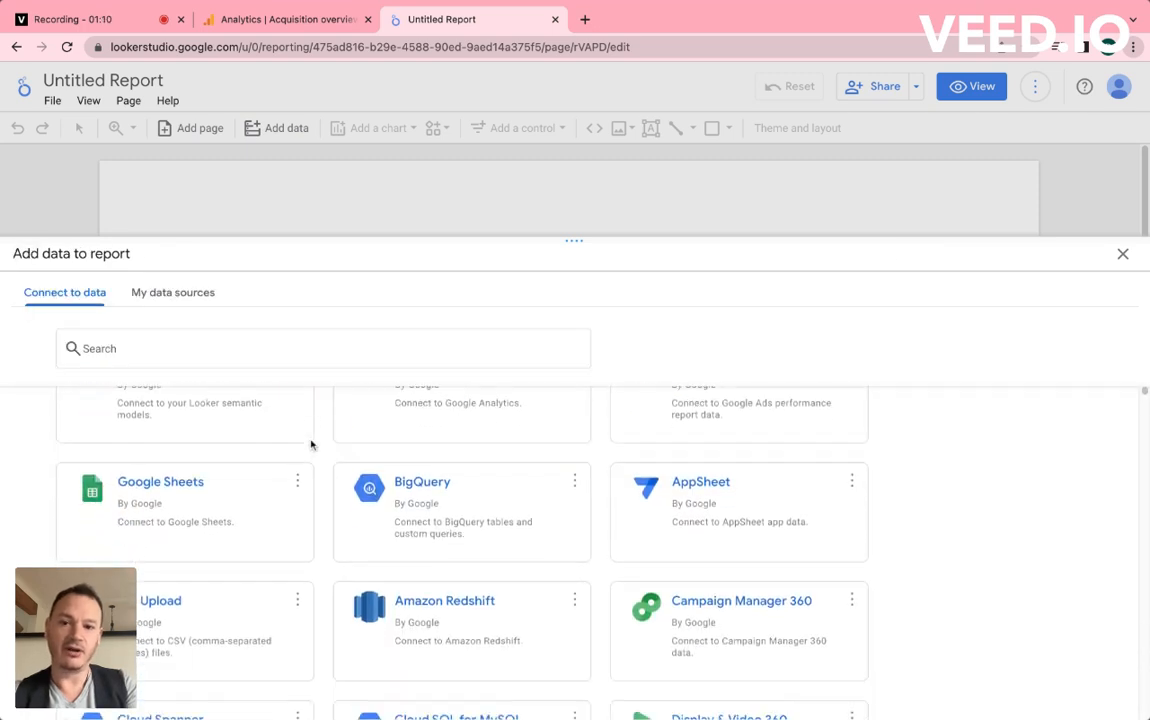
scroll(311, 445, "down", 10)
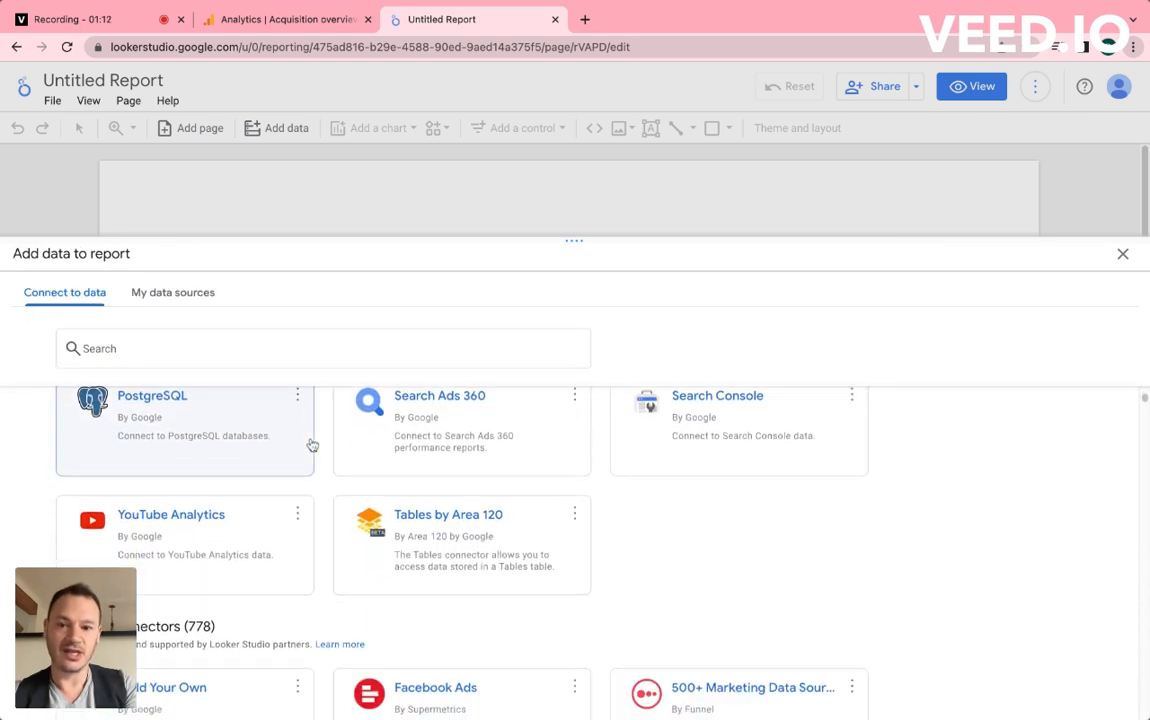
scroll(185, 540, "up", 10)
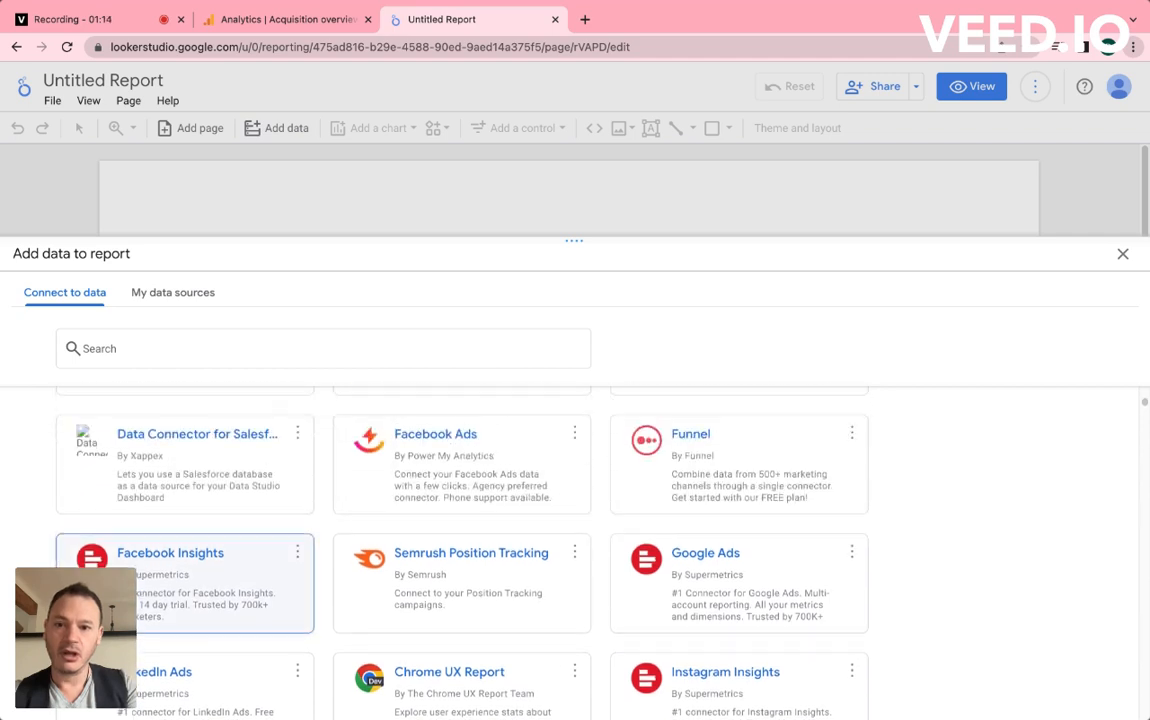
scroll(185, 540, "up", 5)
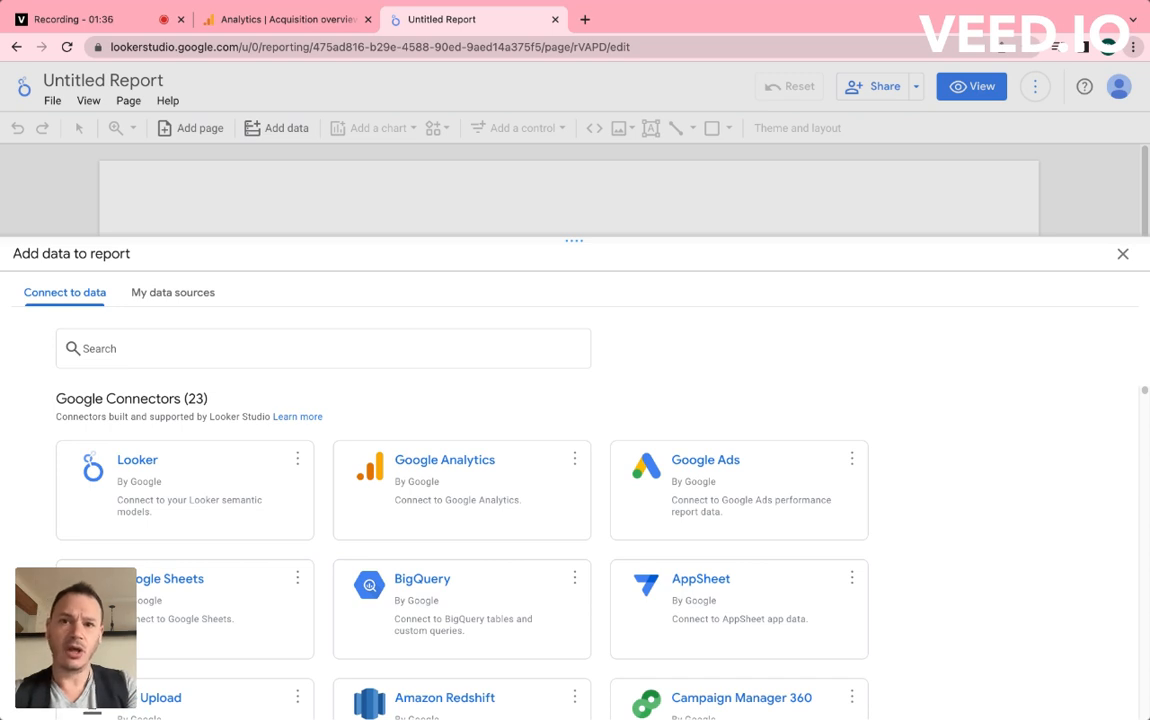
Connect the report to the Google Analytics property GA4 - Google Merch Shop from the Demo Account.
left_click(441, 452)
left_click(40, 434)
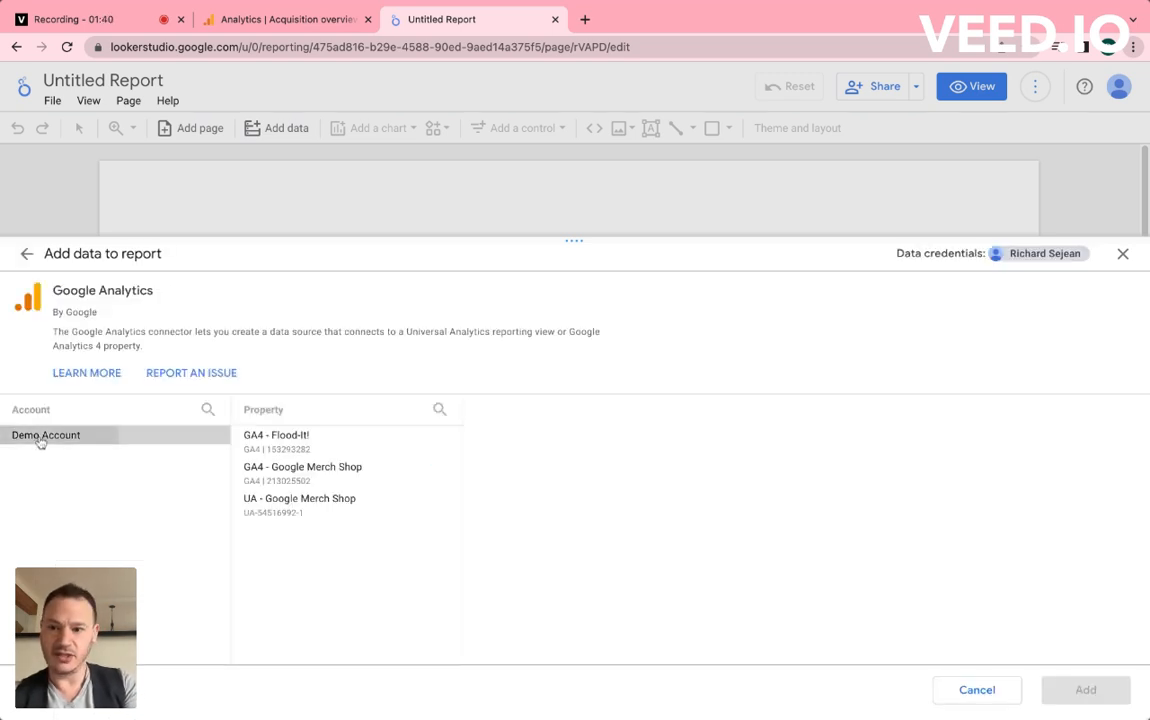
left_click(290, 470)
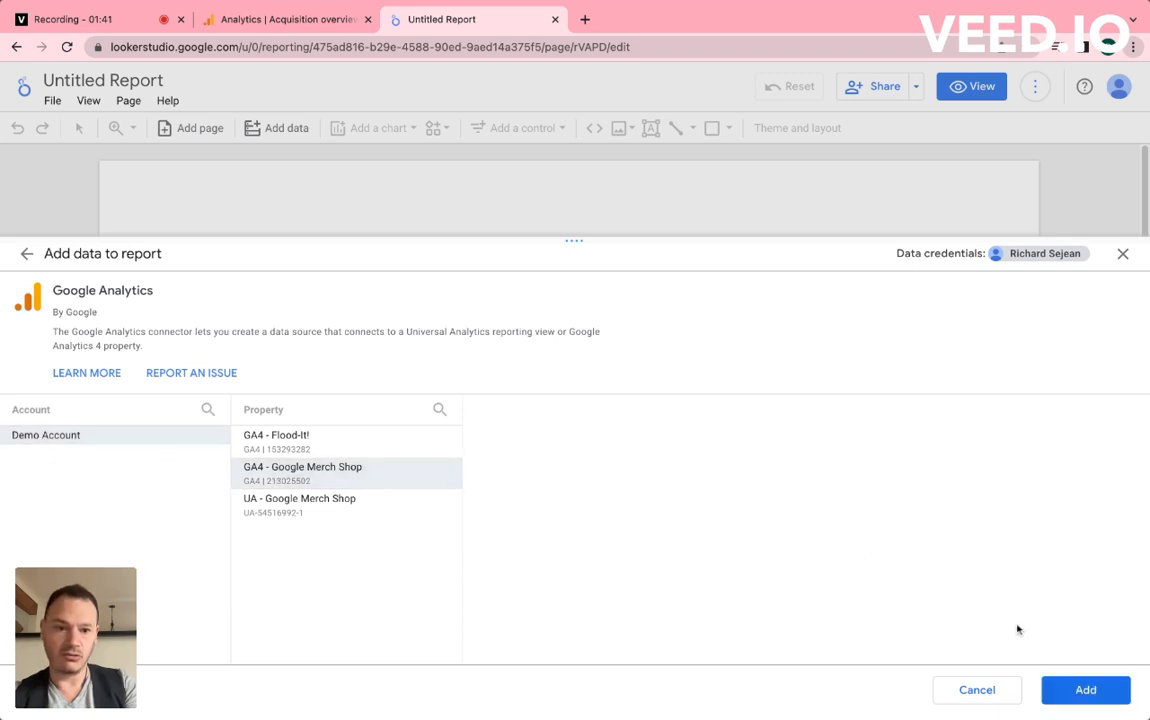
left_click(1084, 691)
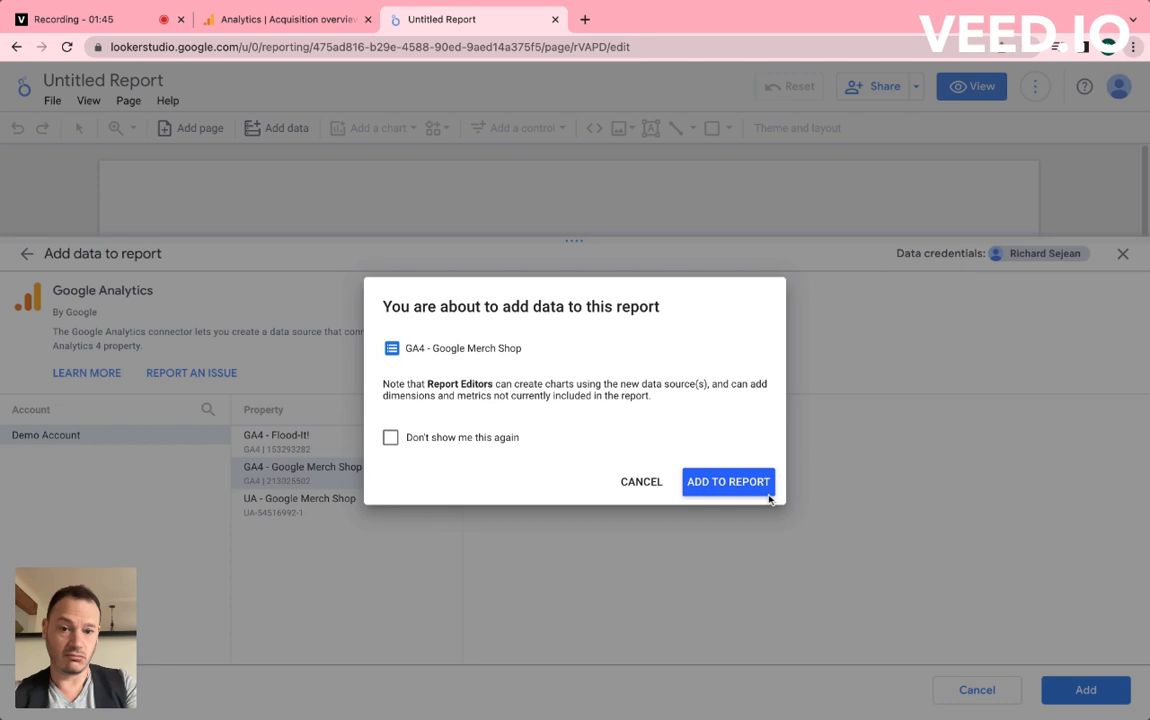
left_click(764, 487)
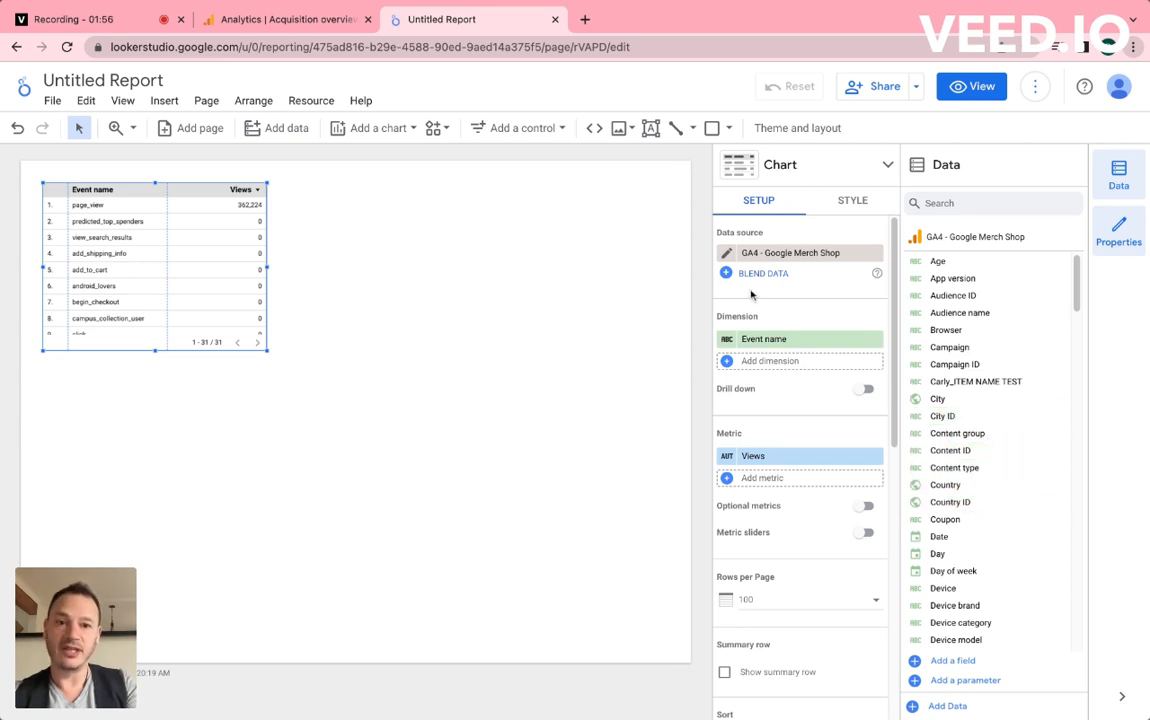
Review the chart types that can be added to the report.
left_click(398, 130)
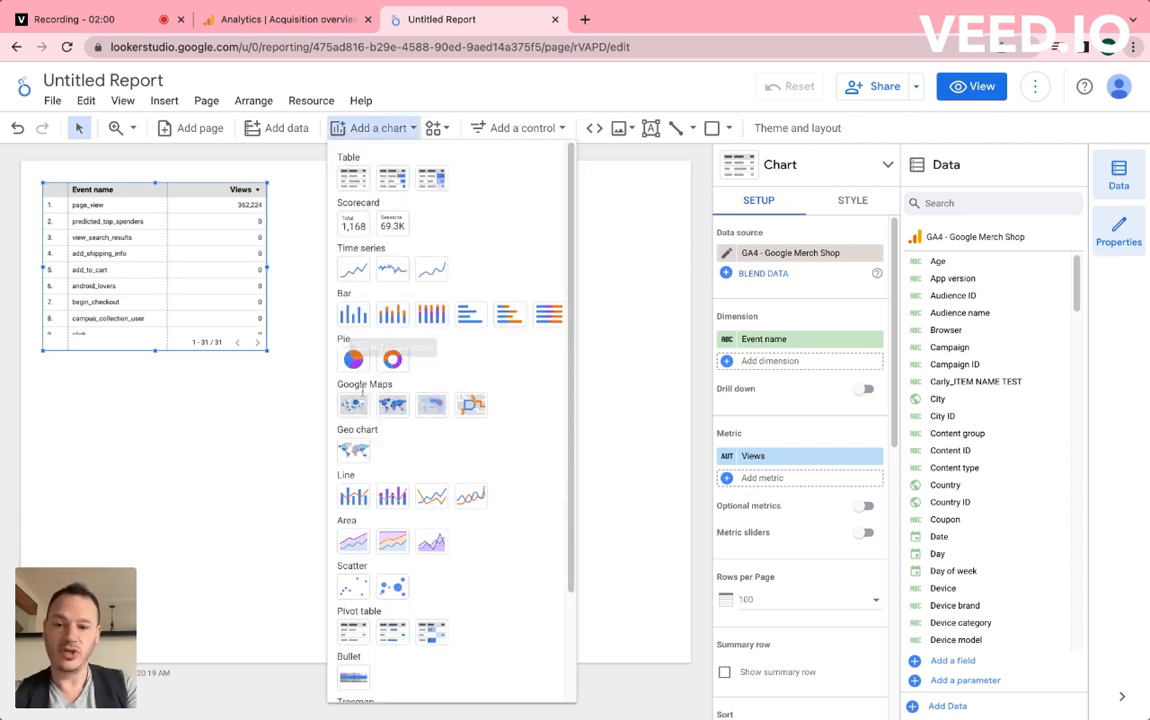
left_click(243, 543)
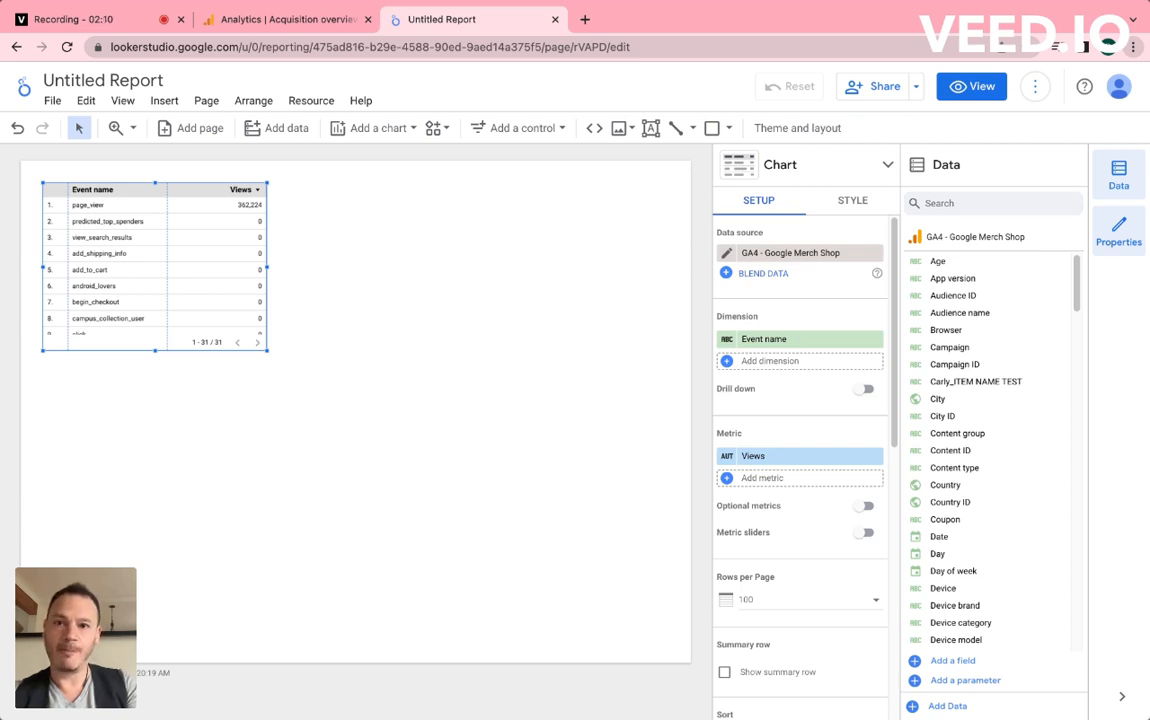
Open the [DEMO] GA4 - E-COM DASHBOARD report for editing, with its component properties and data fields shown.
left_click(24, 88)
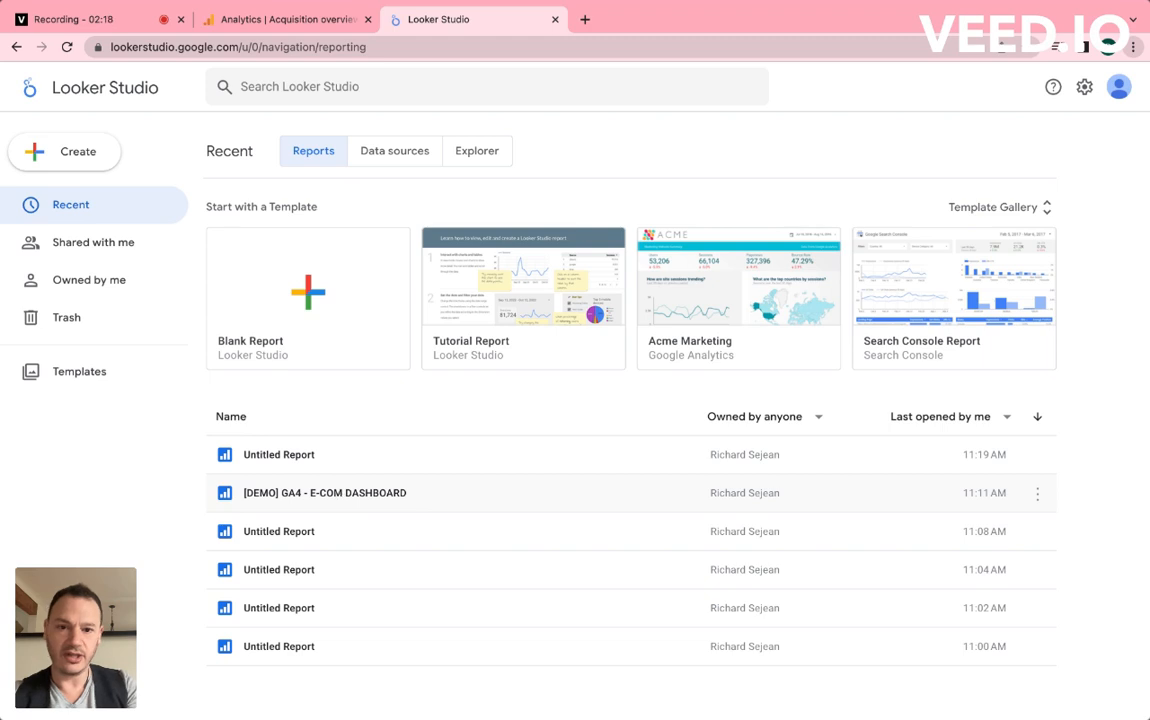
left_click(325, 493)
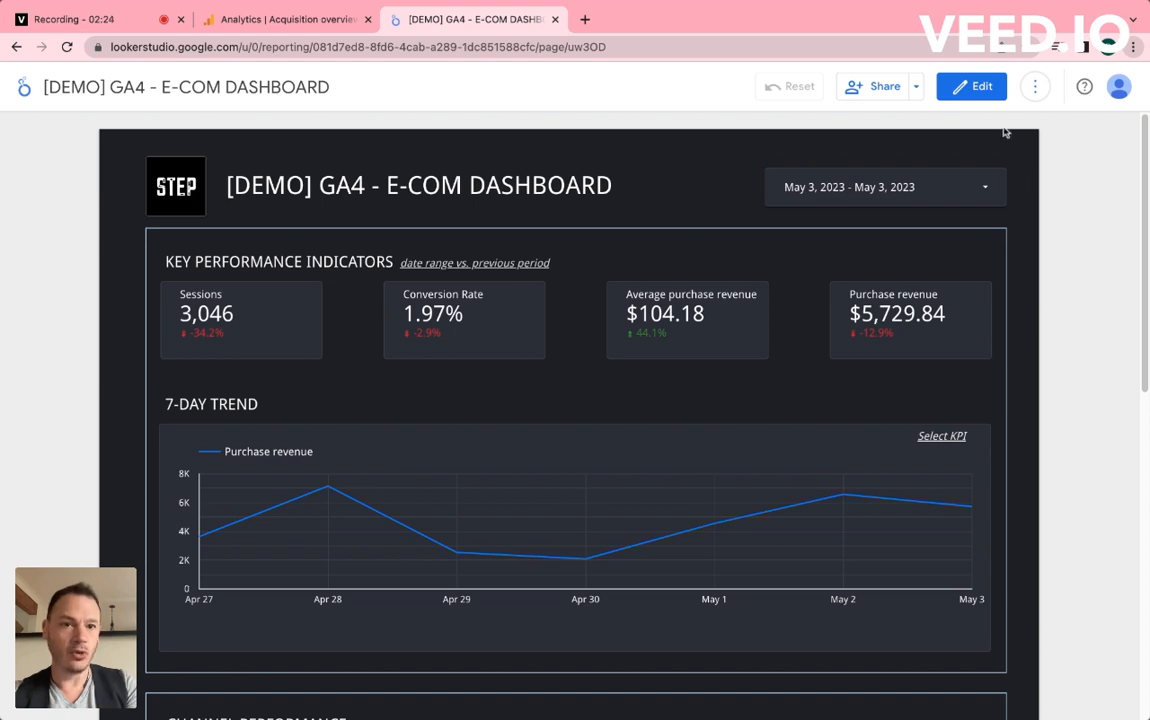
left_click(982, 88)
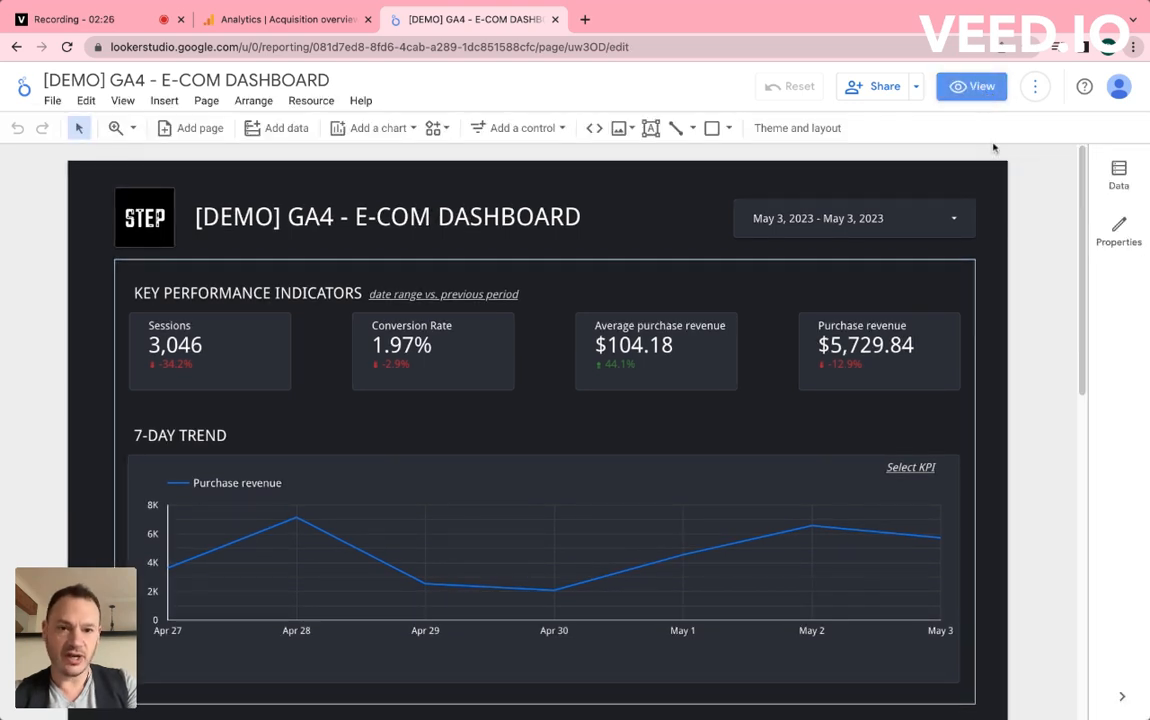
left_click(1124, 222)
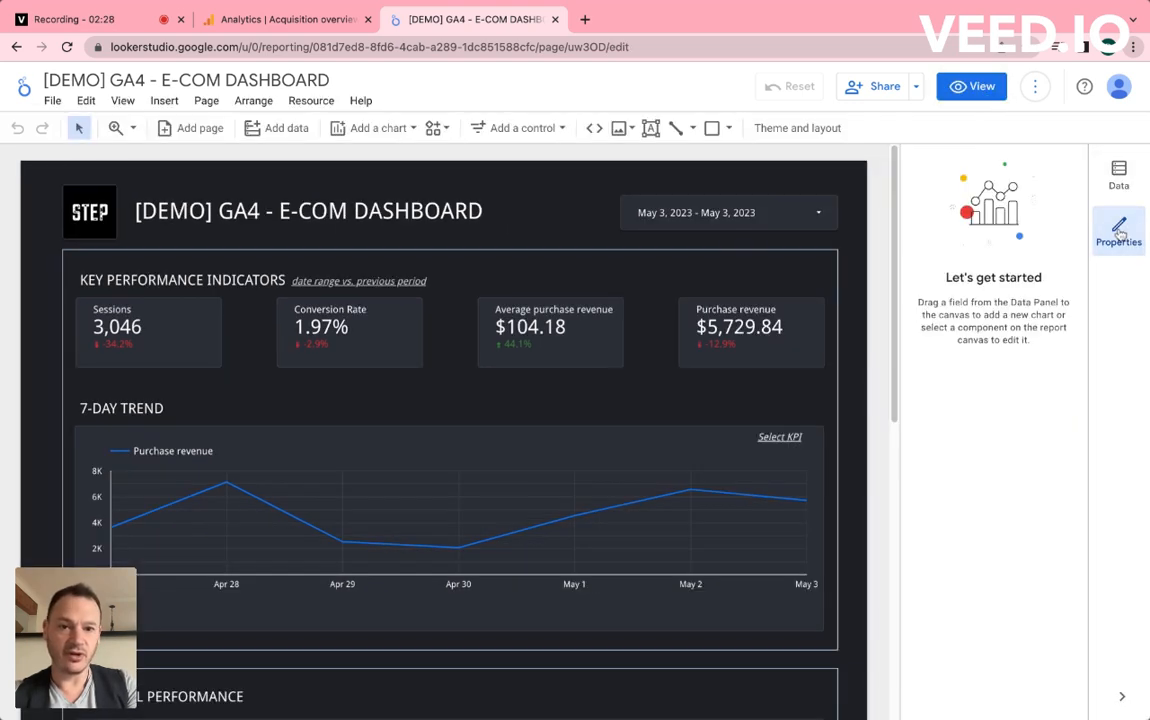
left_click(1119, 174)
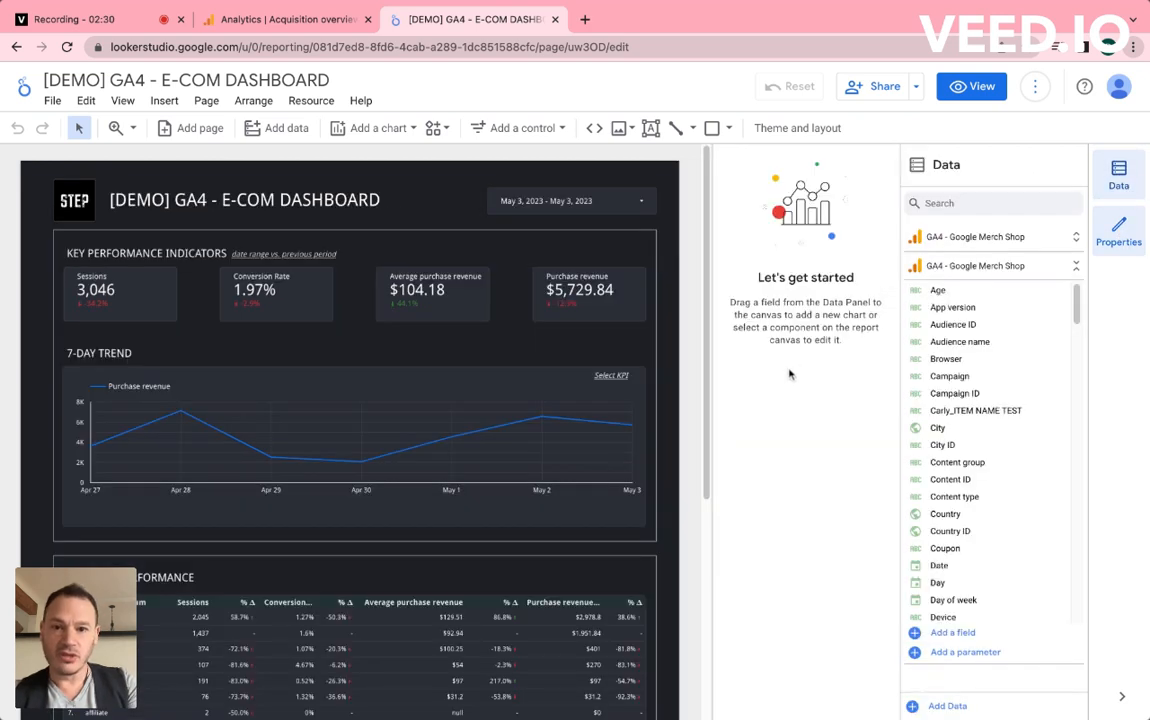
Inspect the dashboard's date range control and its default date range setting.
scroll(552, 463, "down", 3)
scroll(552, 463, "up", 2)
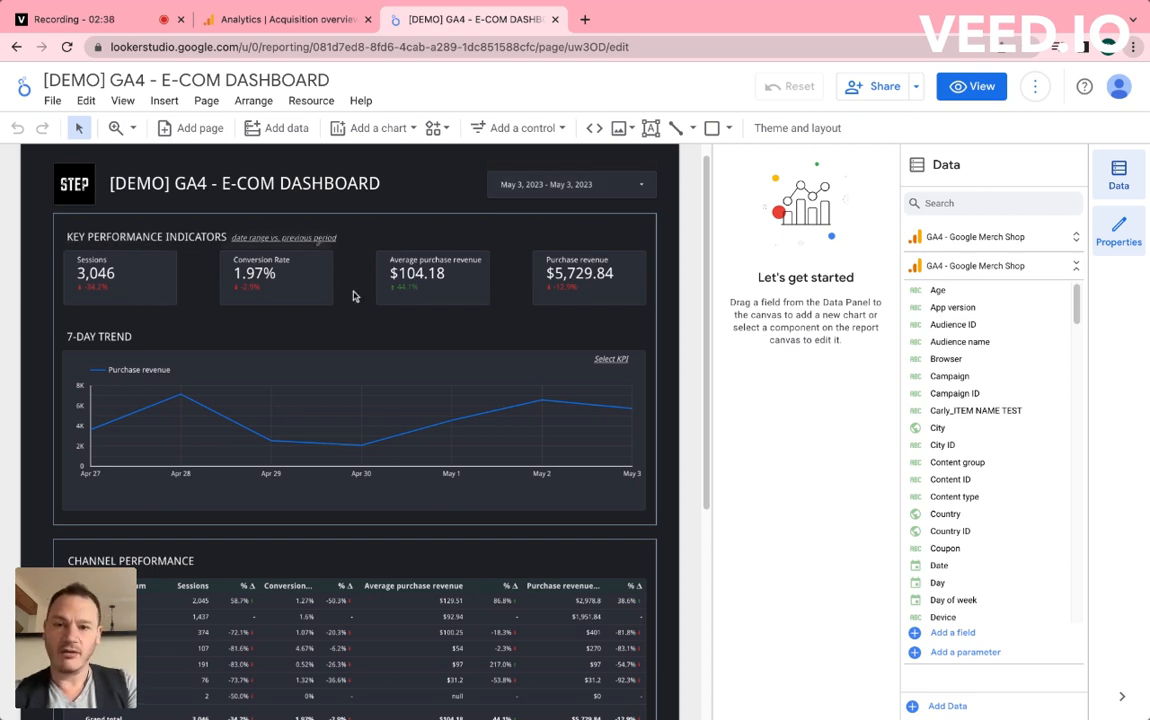
left_click(610, 203)
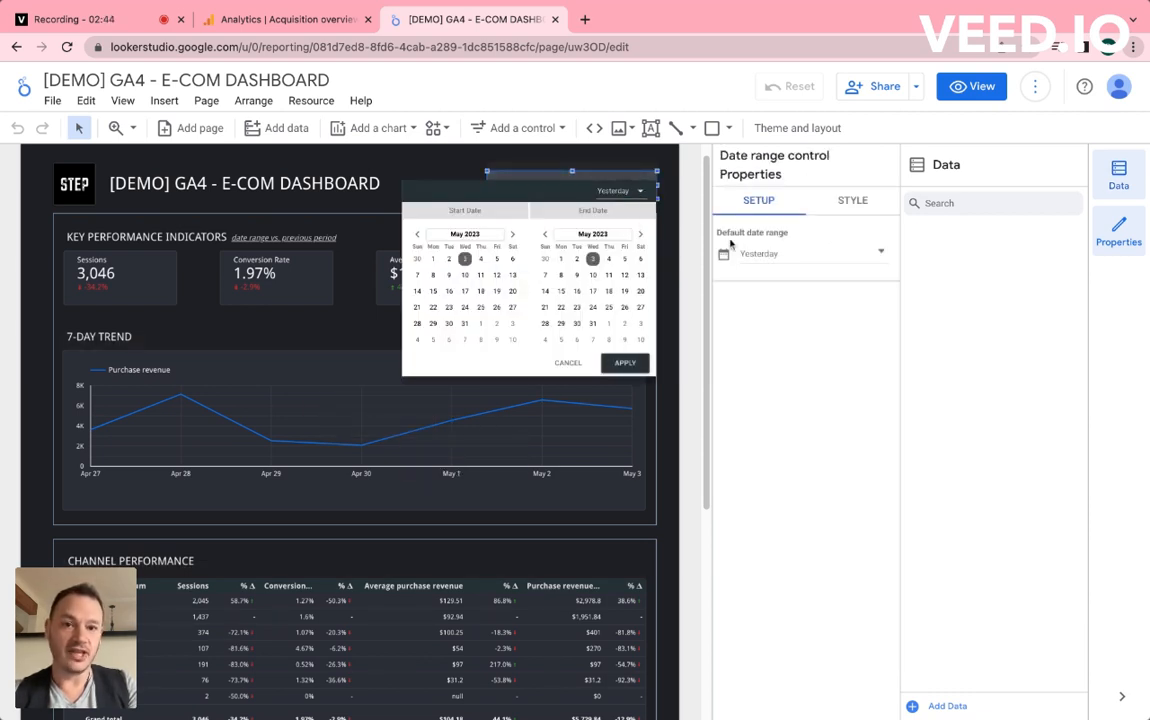
left_click(685, 167)
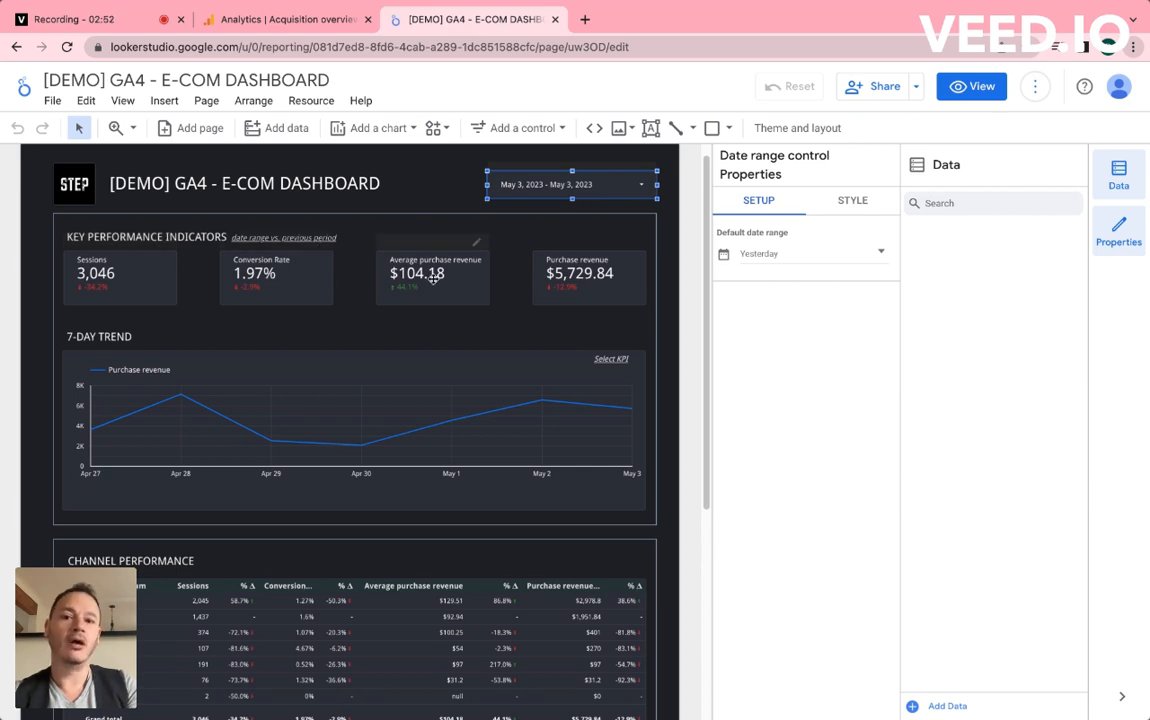
left_click(687, 292)
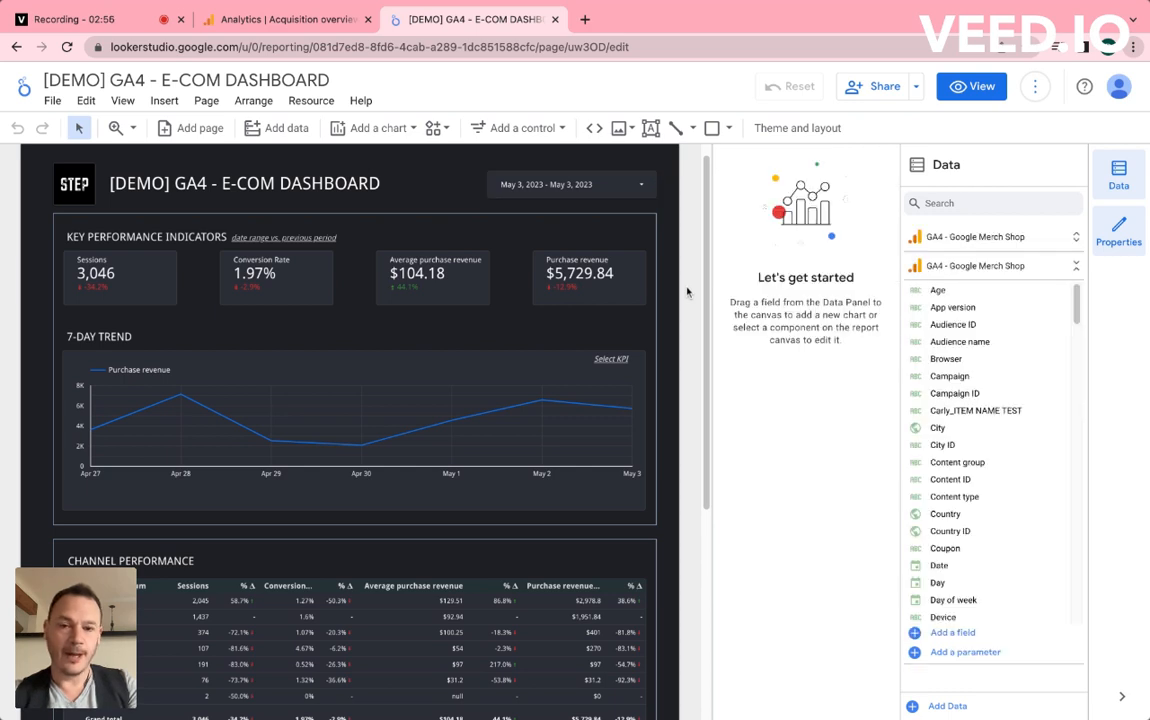
Examine the Sessions scorecard's metric, comparison and date range settings, and the available scorecard chart types.
scroll(175, 415, "down", 2)
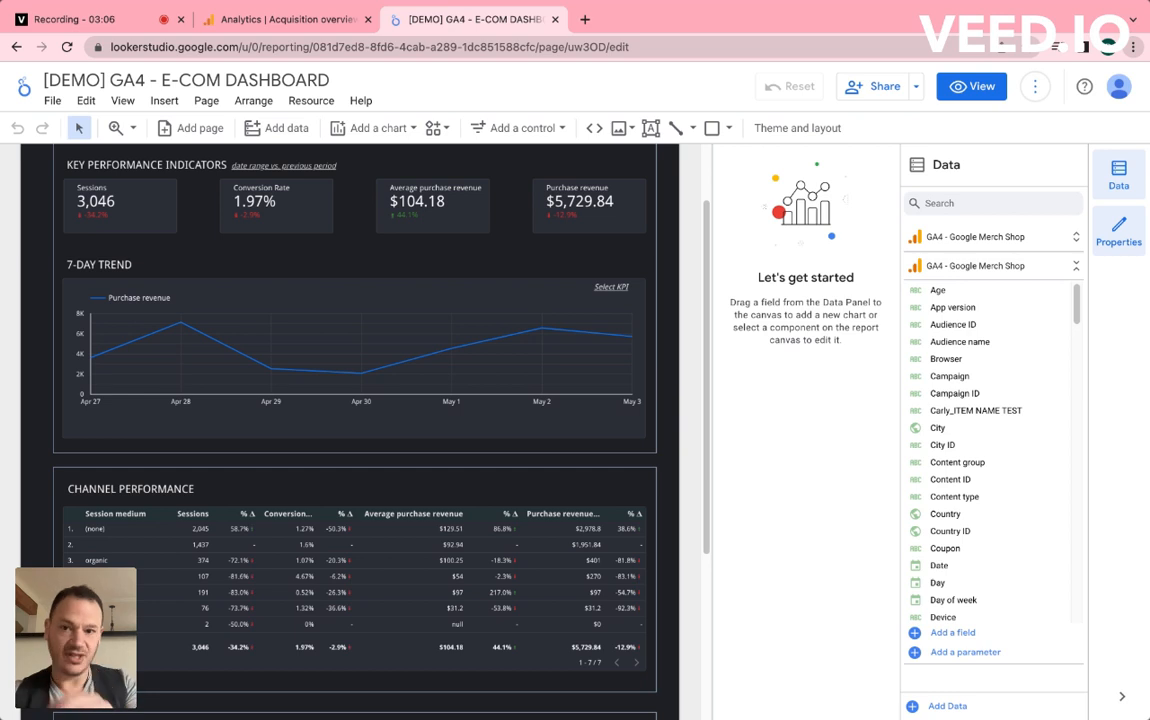
scroll(229, 242, "up", 1)
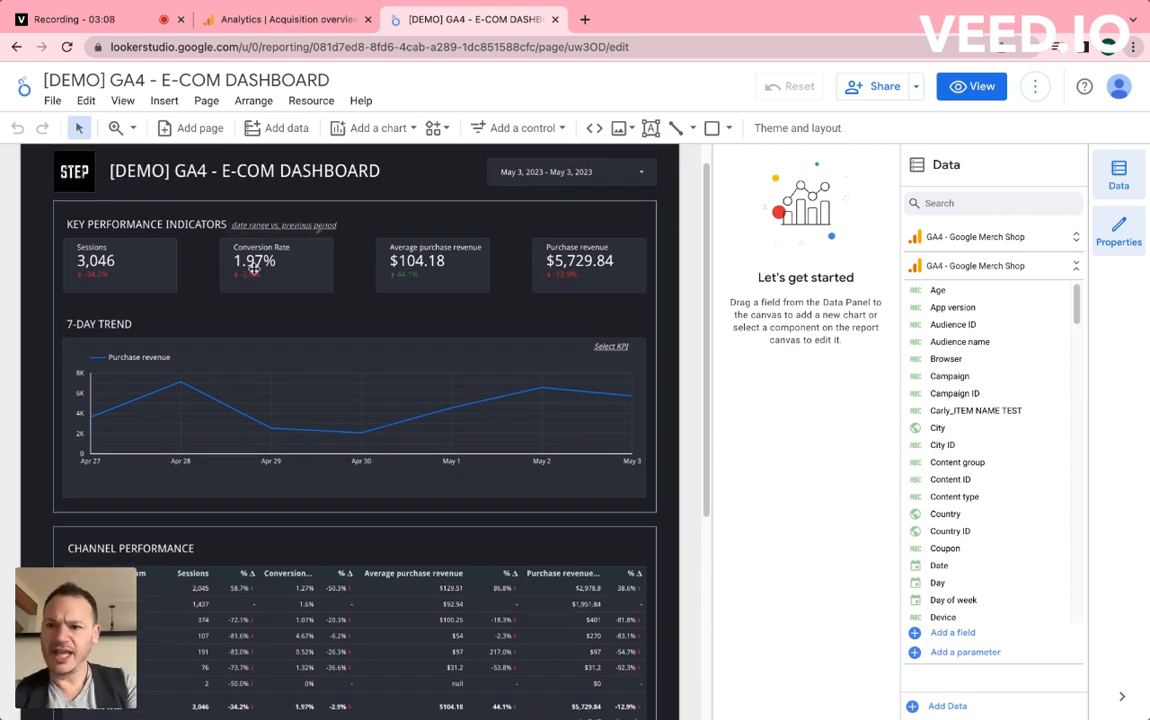
left_click(156, 272)
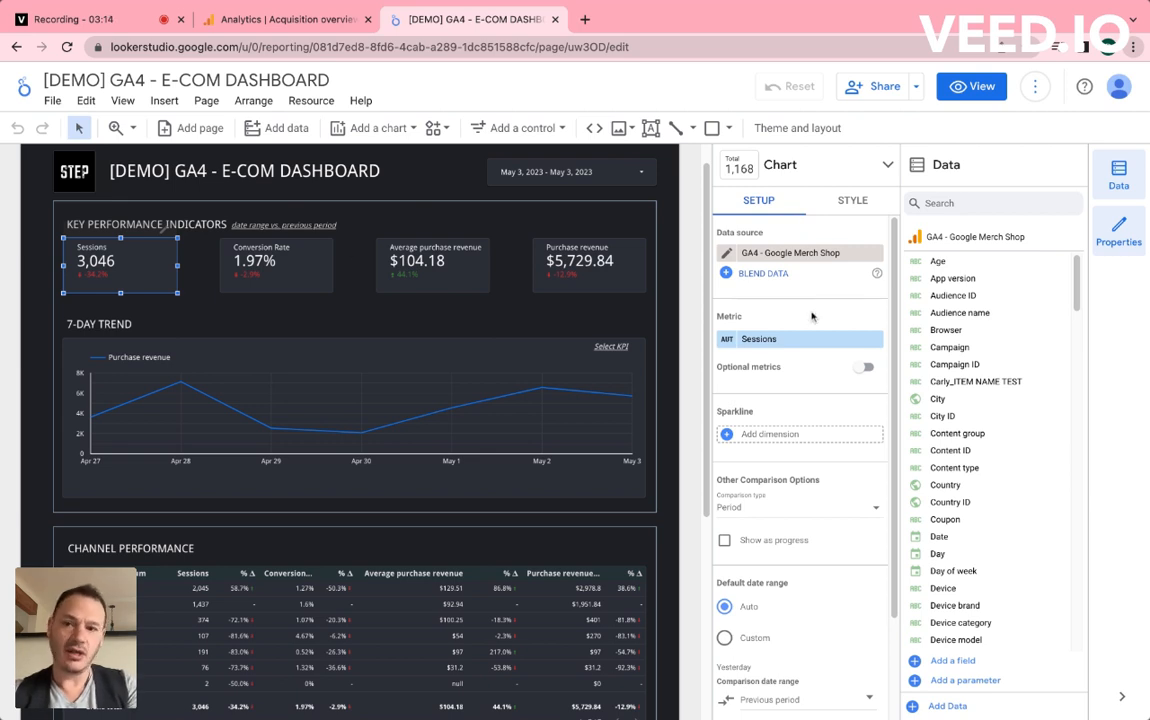
left_click(376, 128)
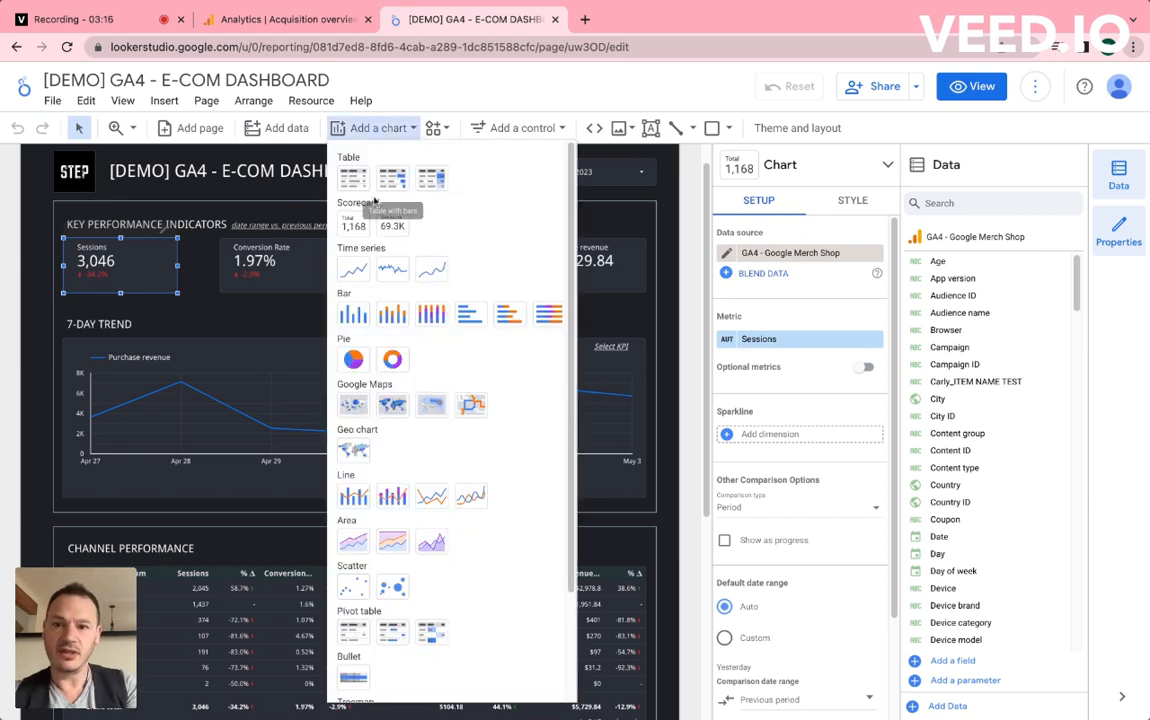
left_click(576, 99)
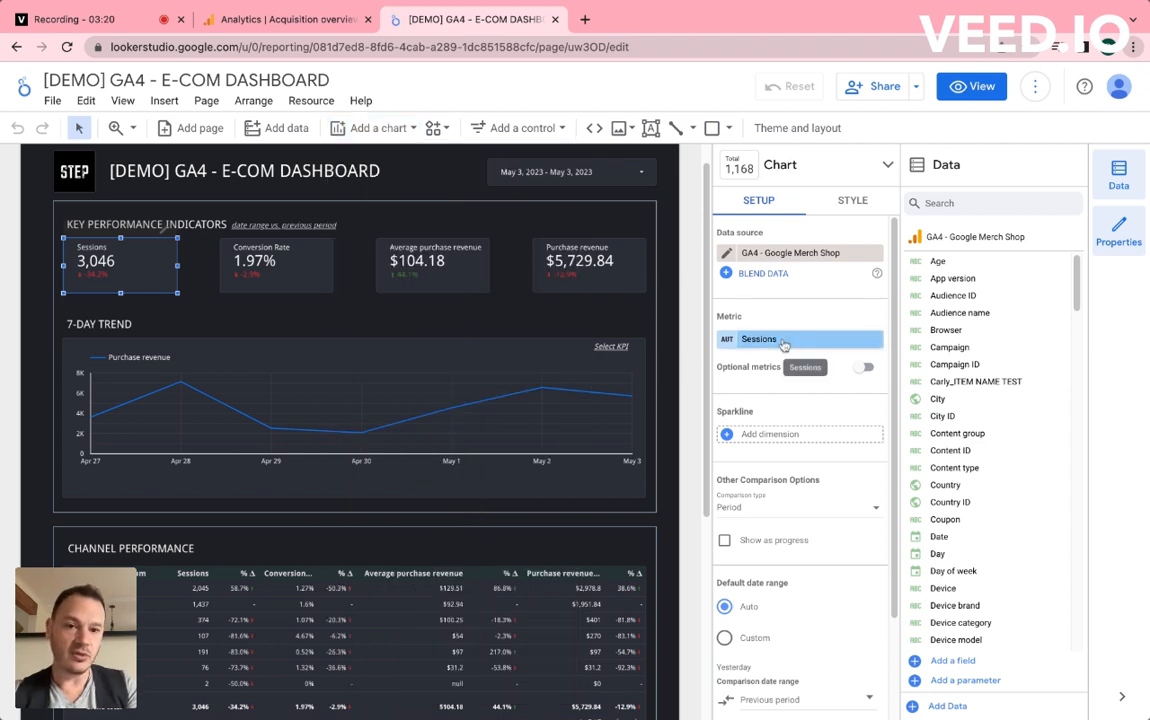
scroll(785, 344, "down", 2)
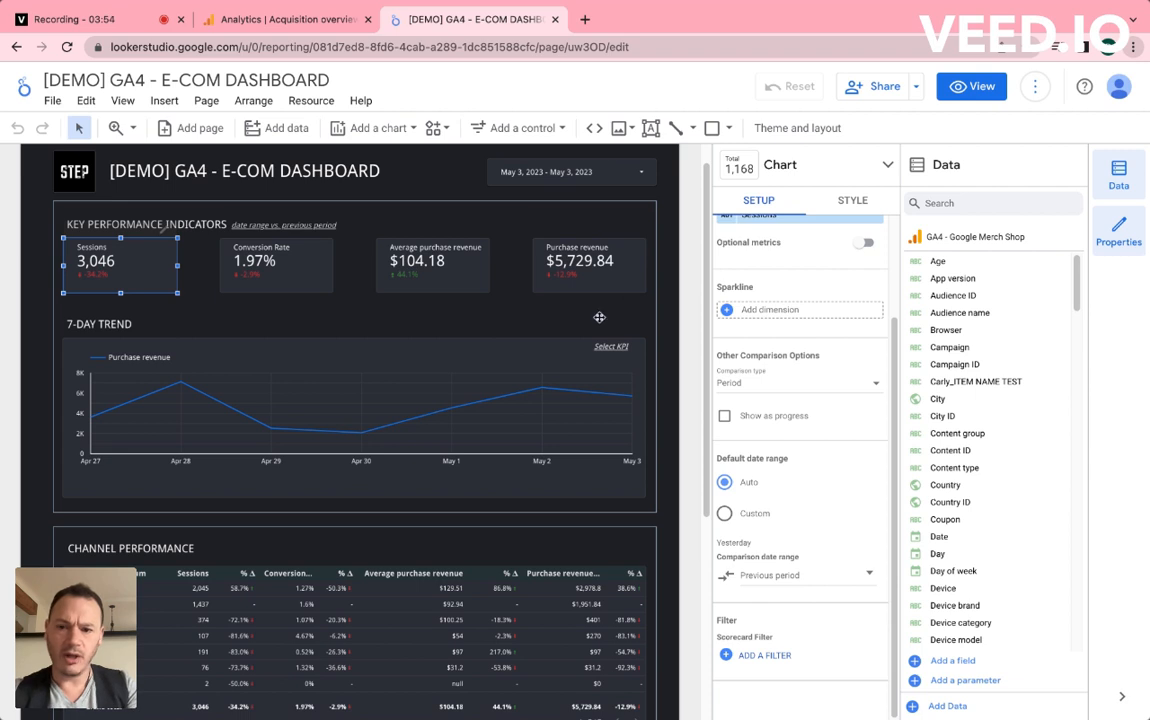
Select the Conversion Rate scorecard, search the data fields for "con" and inspect the formula of the Conversion Rate calculated field.
left_click(308, 289)
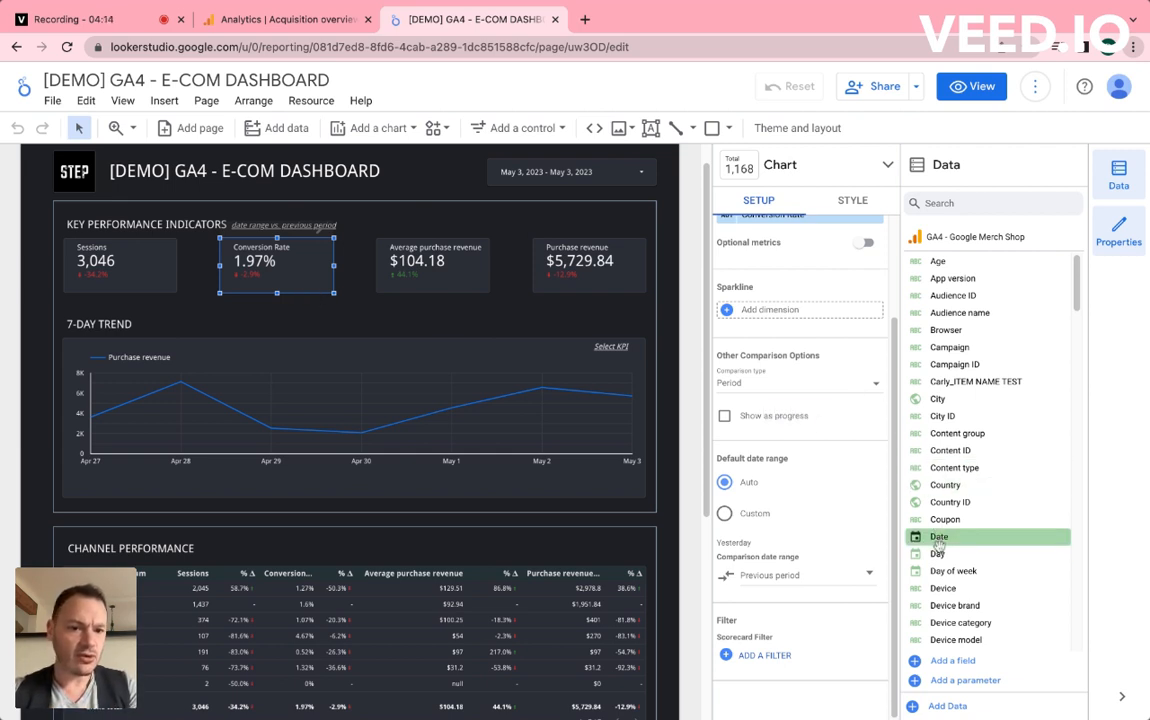
left_click(993, 209)
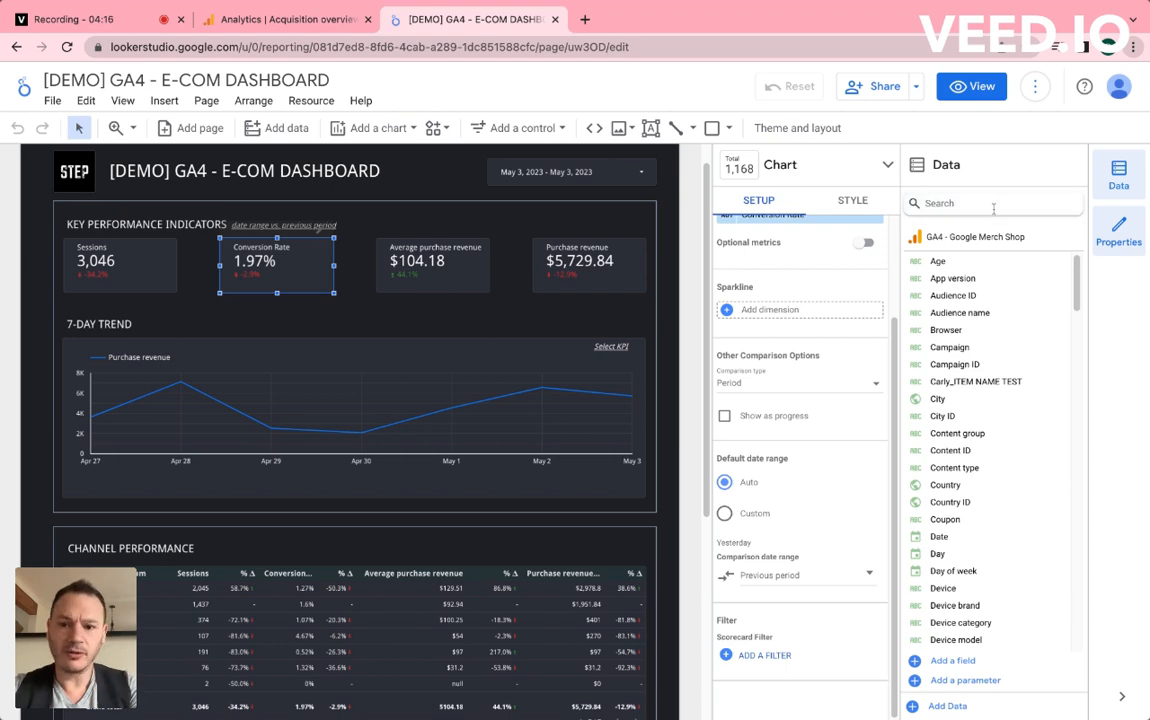
type("con")
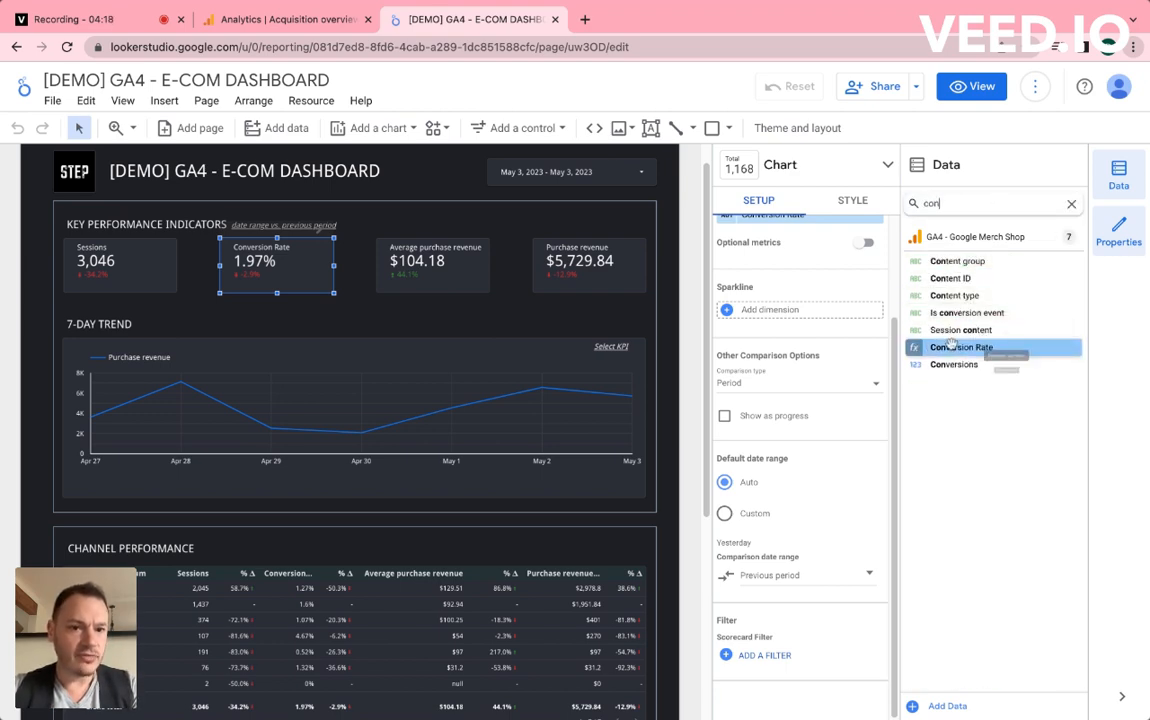
left_click(917, 350)
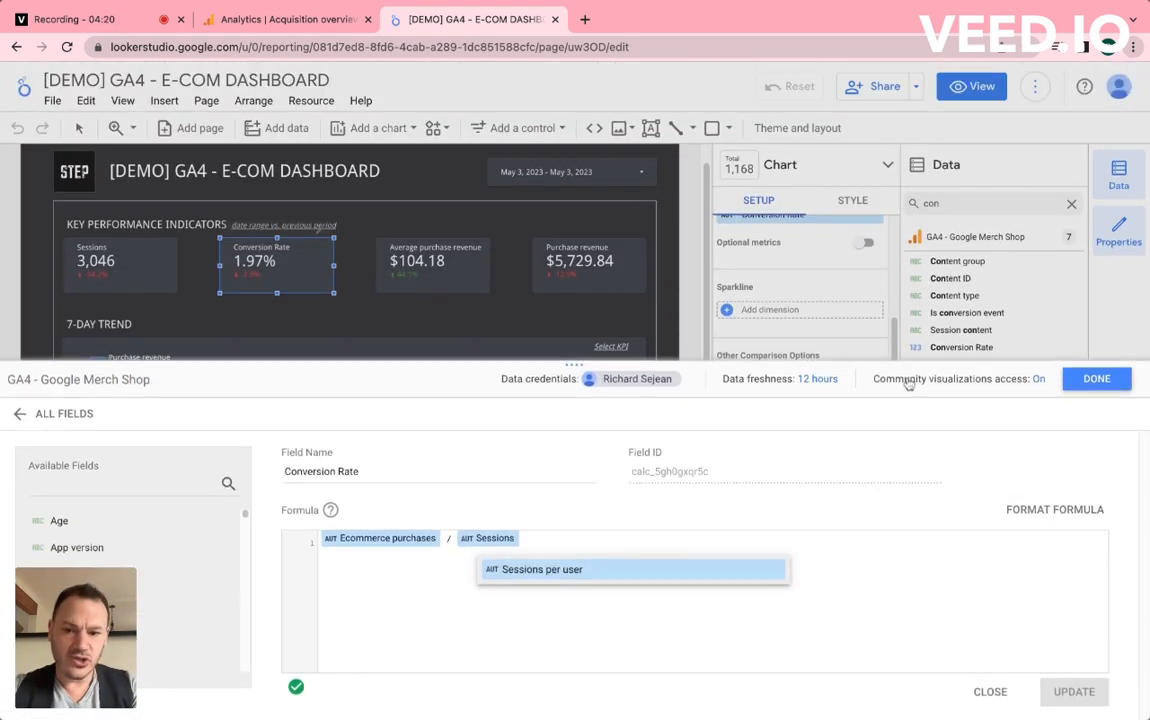
left_click(1097, 380)
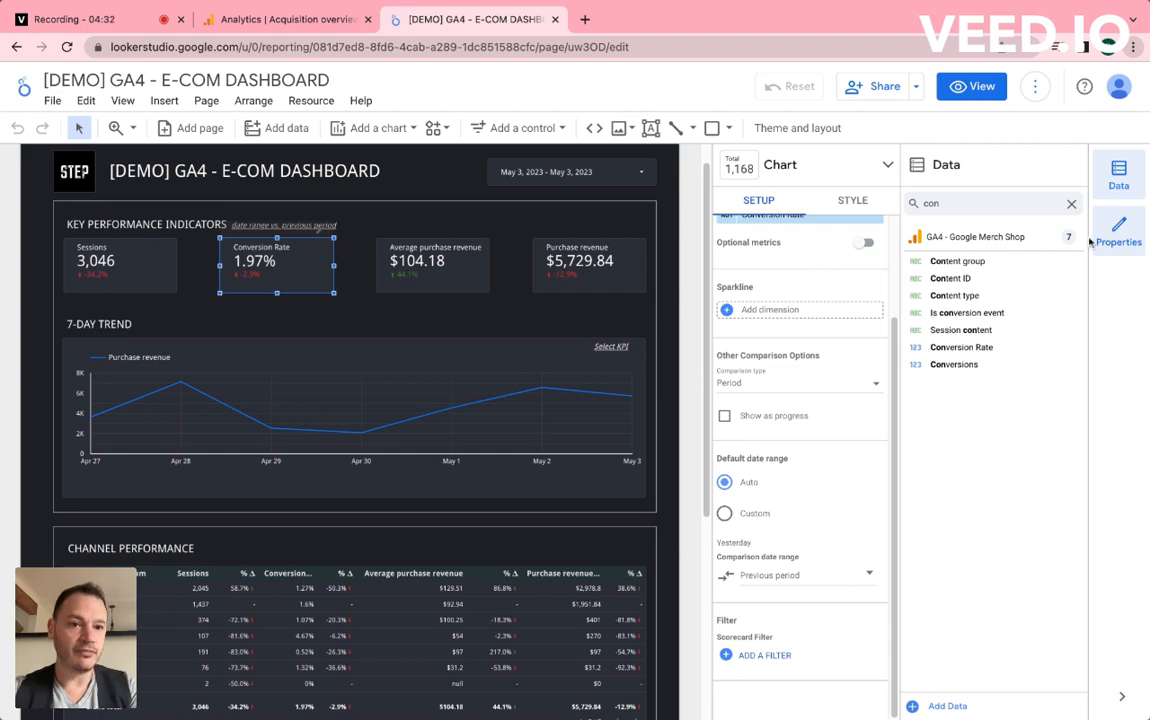
Start a new calculated field, search the available fields for "session", insert Sessions into the formula, and discard the field.
left_click(1071, 203)
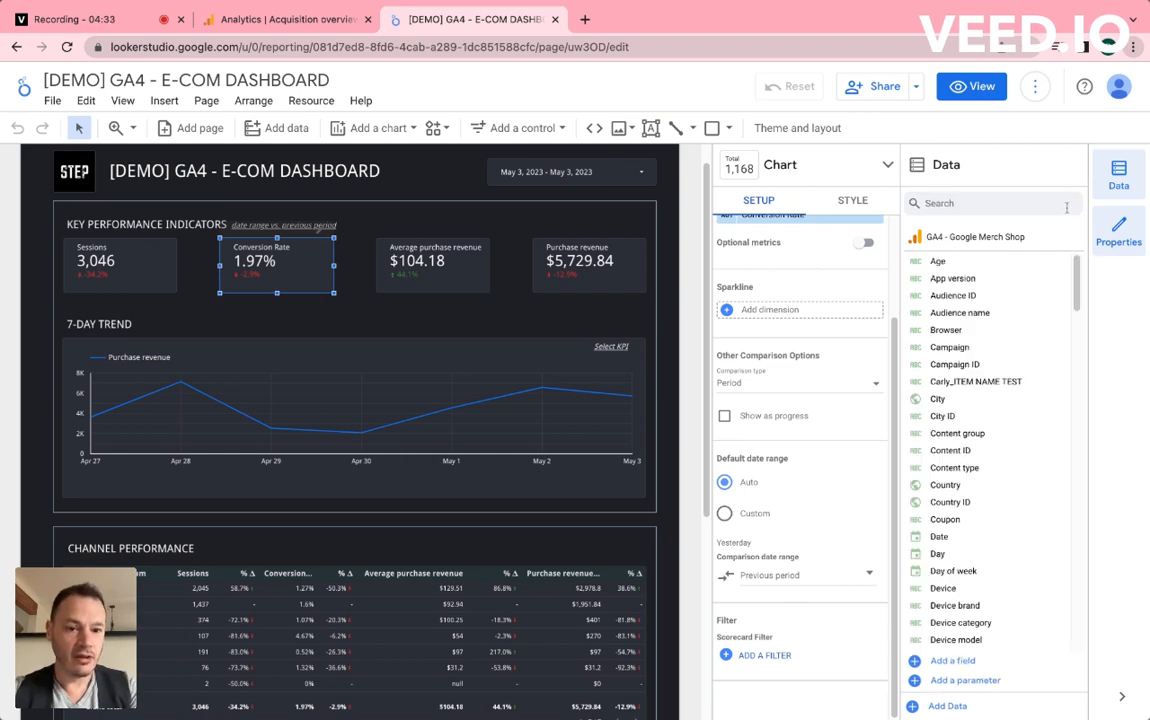
left_click(950, 661)
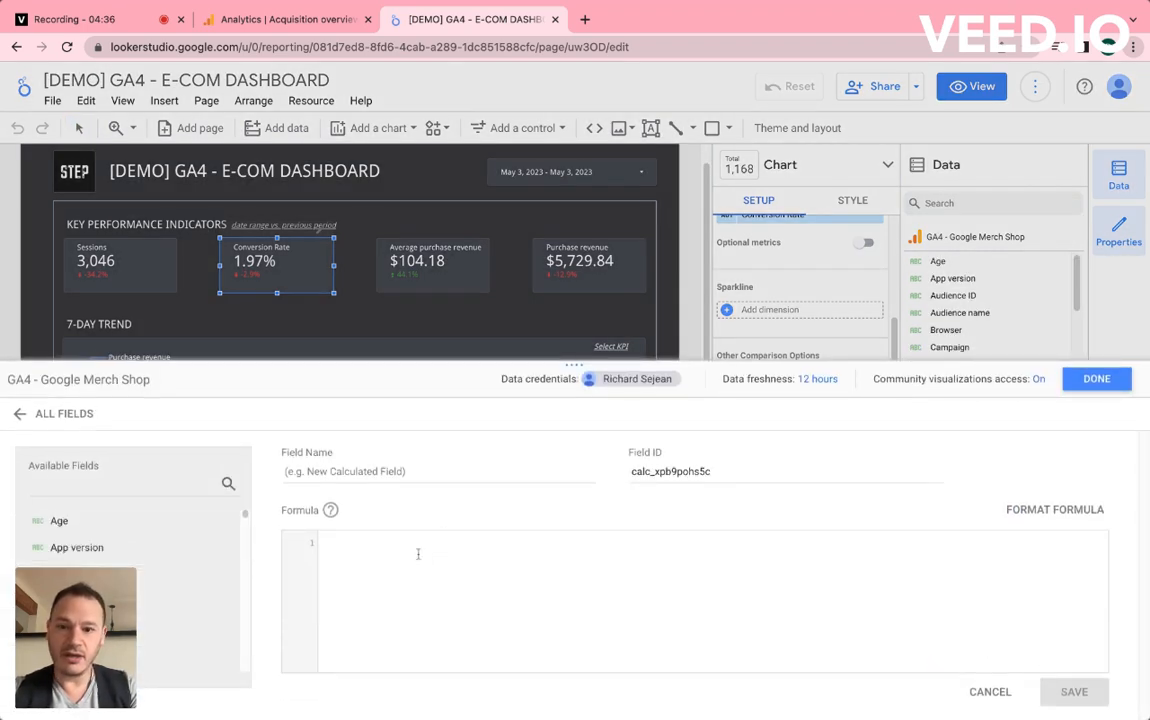
left_click(119, 483)
type("se")
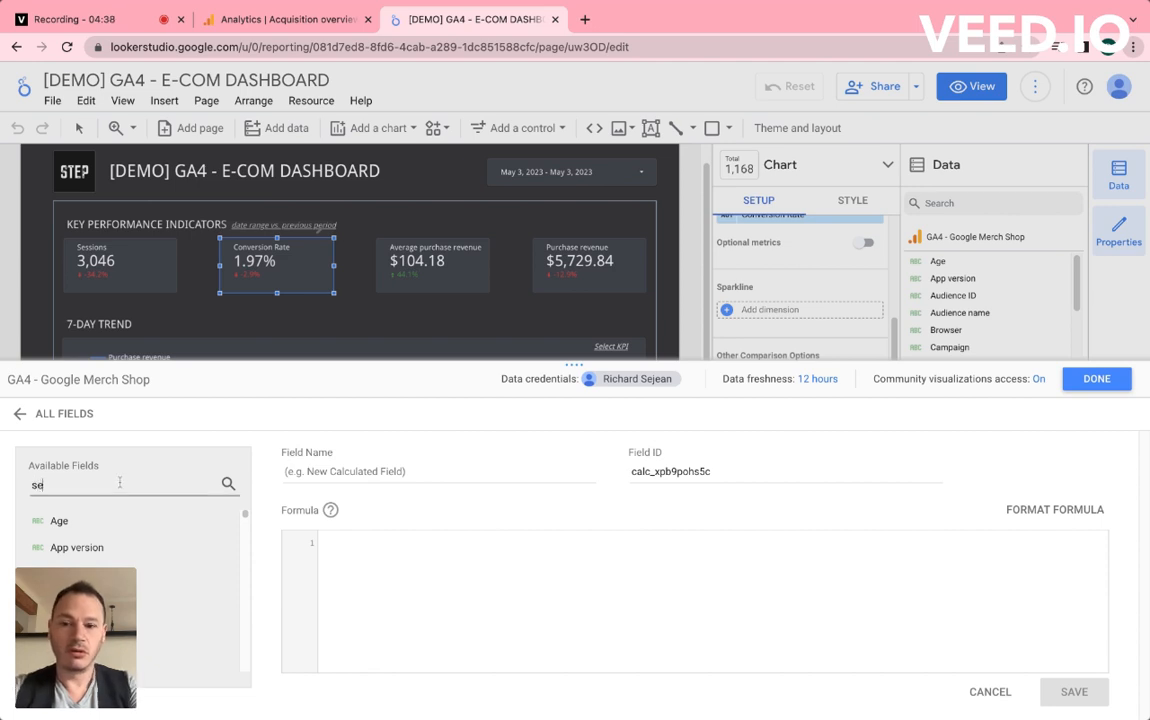
type("ssion")
scroll(95, 548, "down", 1)
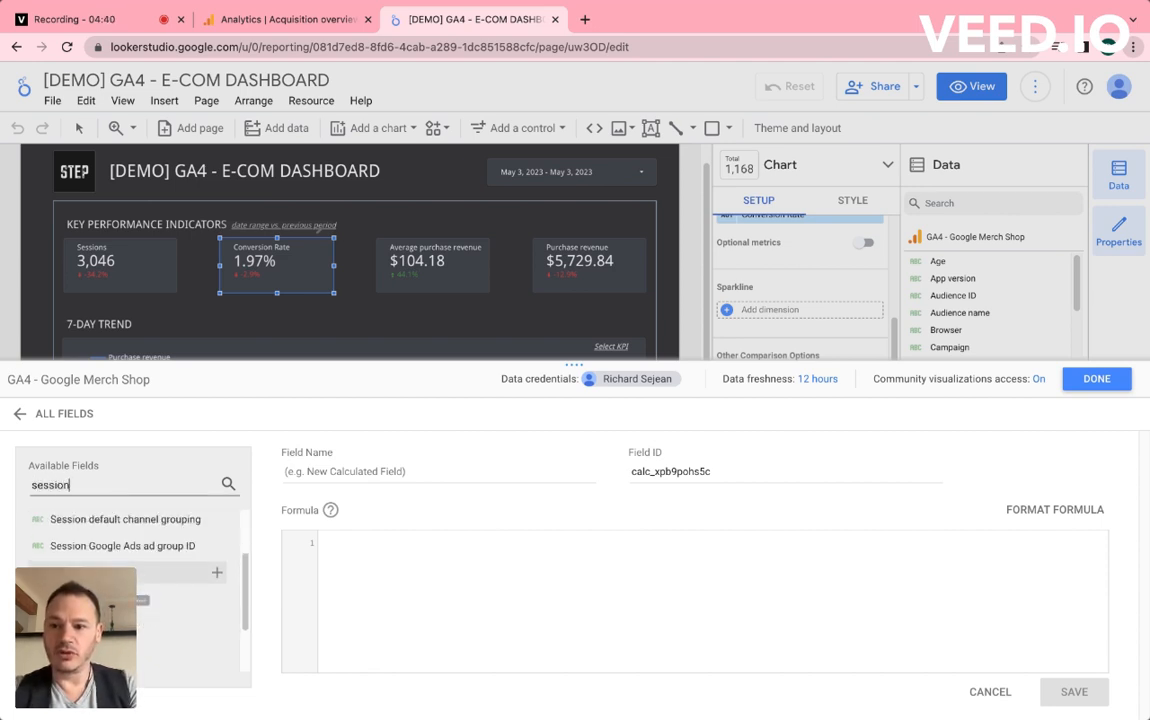
scroll(95, 572, "down", 1)
left_click(95, 629)
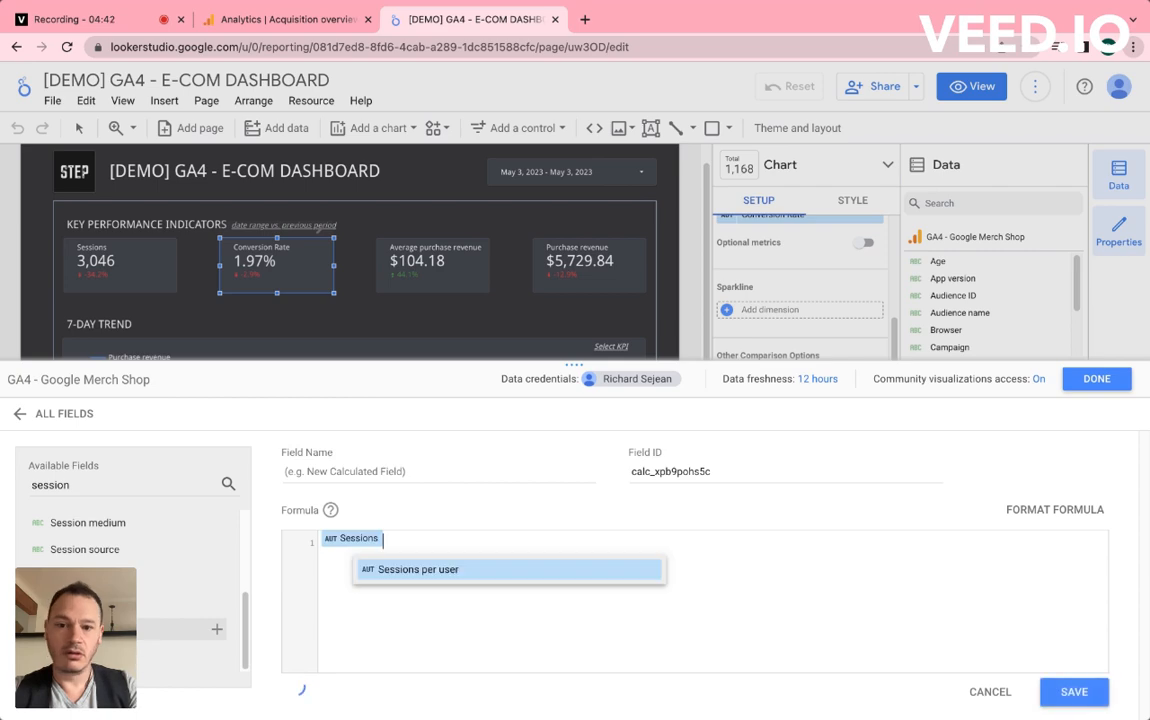
left_click(990, 691)
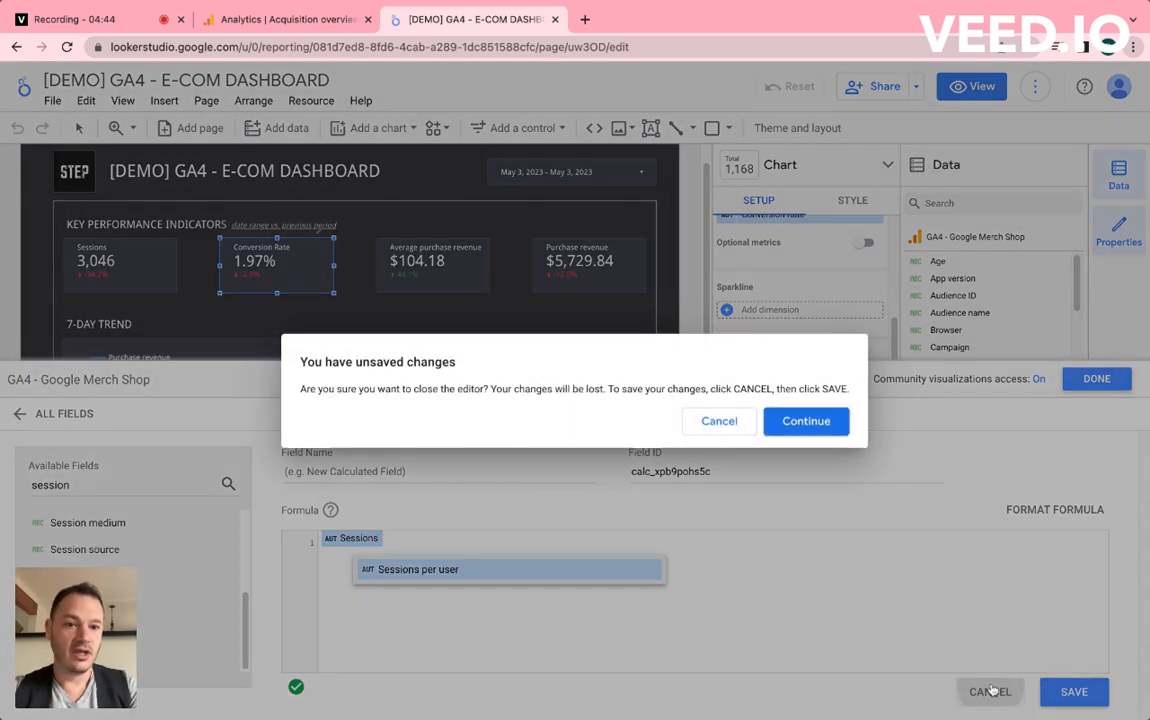
left_click(790, 428)
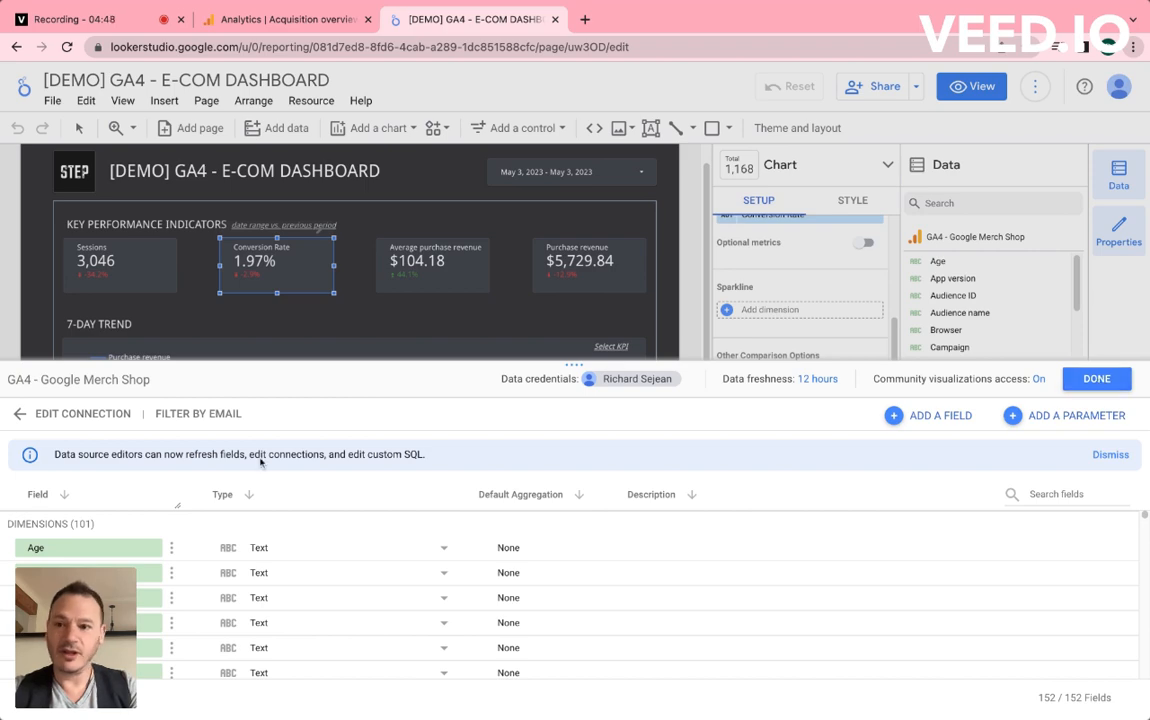
left_click(1097, 380)
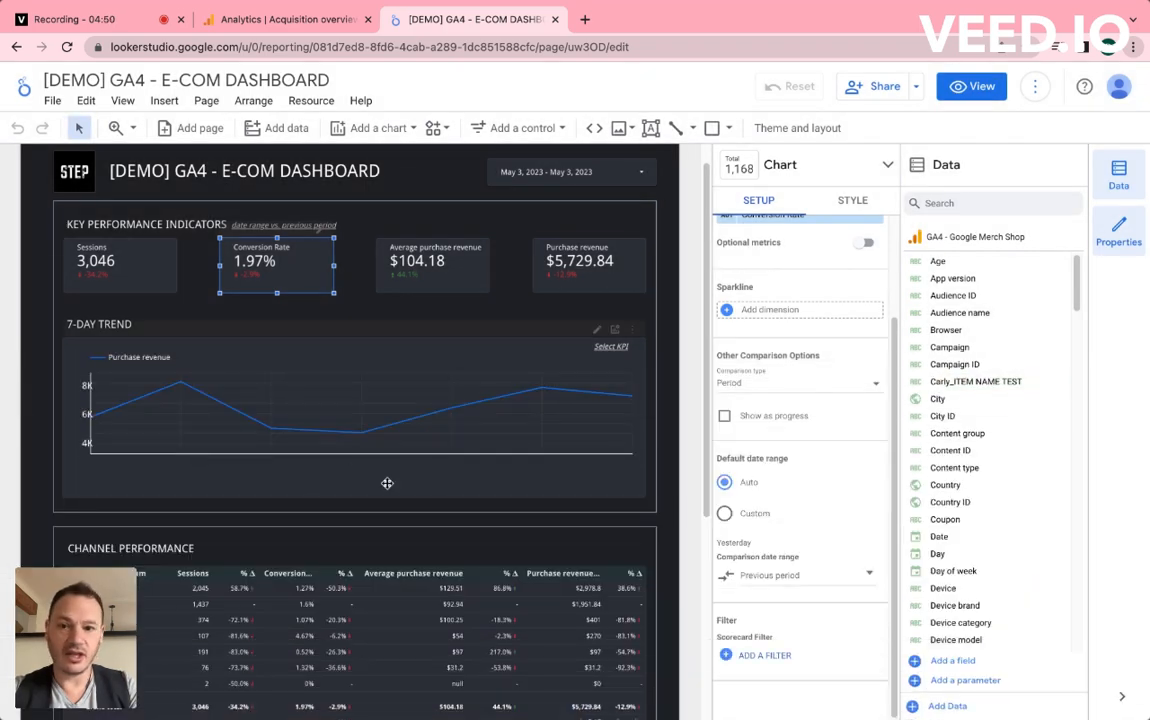
Examine the Channel Performance table's dimension and metrics, and look through the rows of the Merchandise Performance table.
scroll(345, 548, "down", 5)
scroll(348, 550, "up", 1)
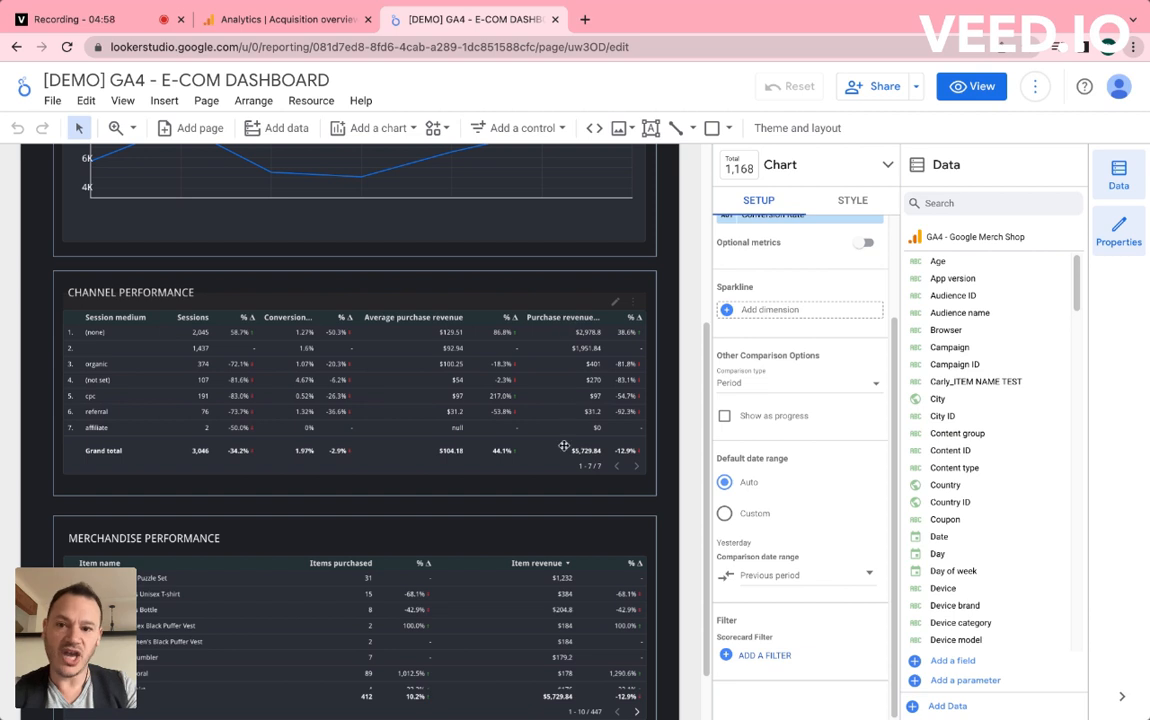
left_click(302, 373)
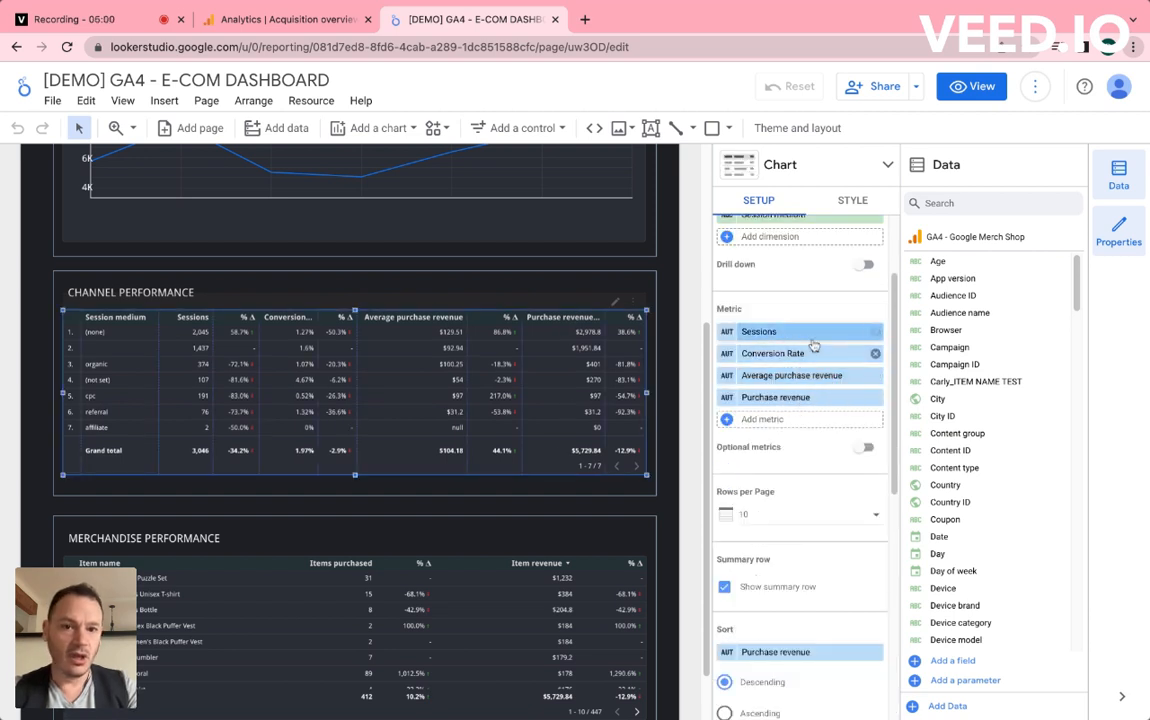
scroll(802, 341, "up", 1)
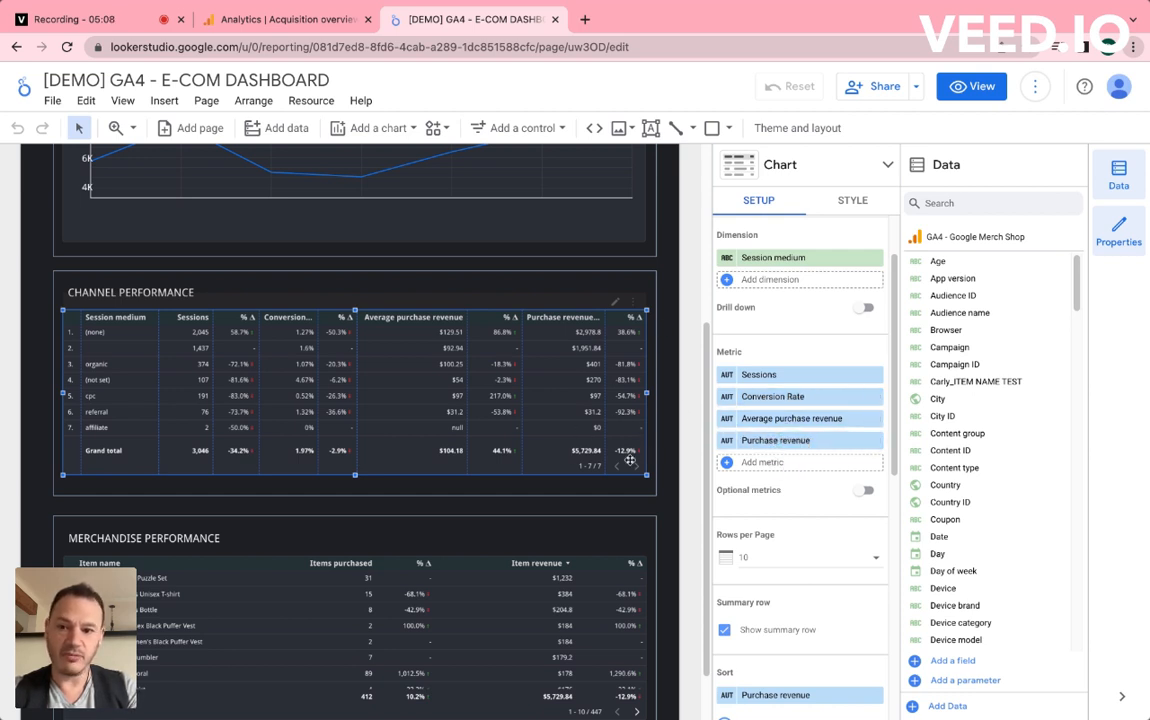
scroll(616, 502, "down", 1)
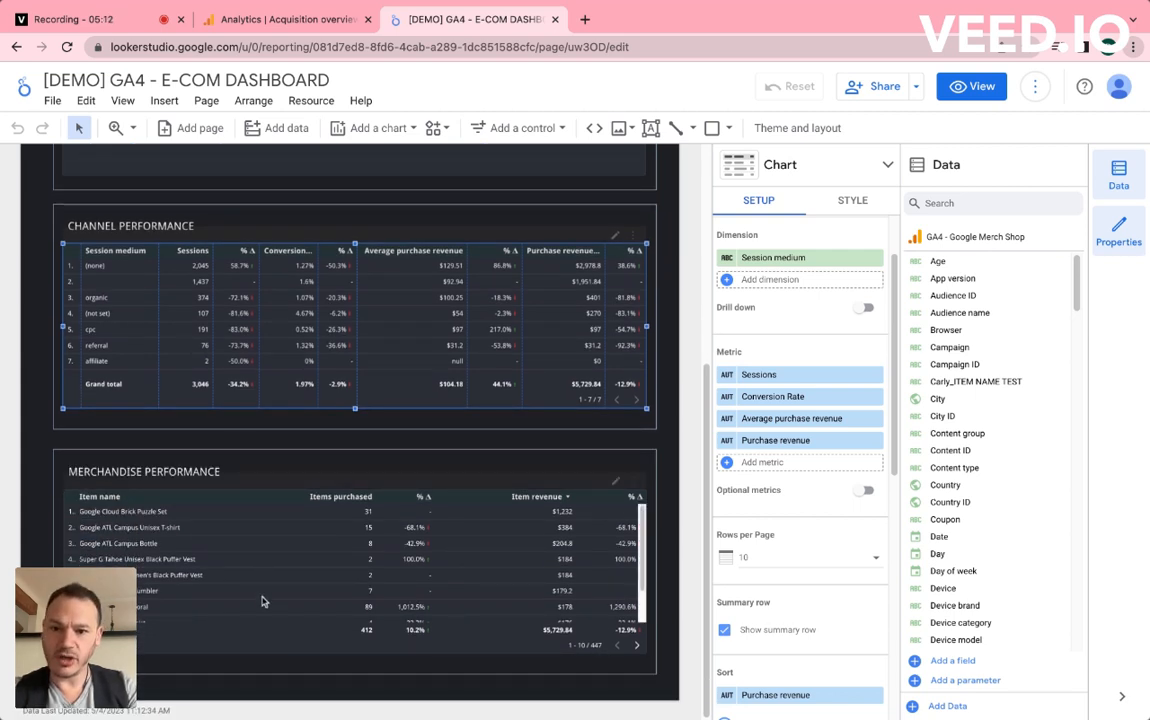
scroll(257, 560, "down", 2)
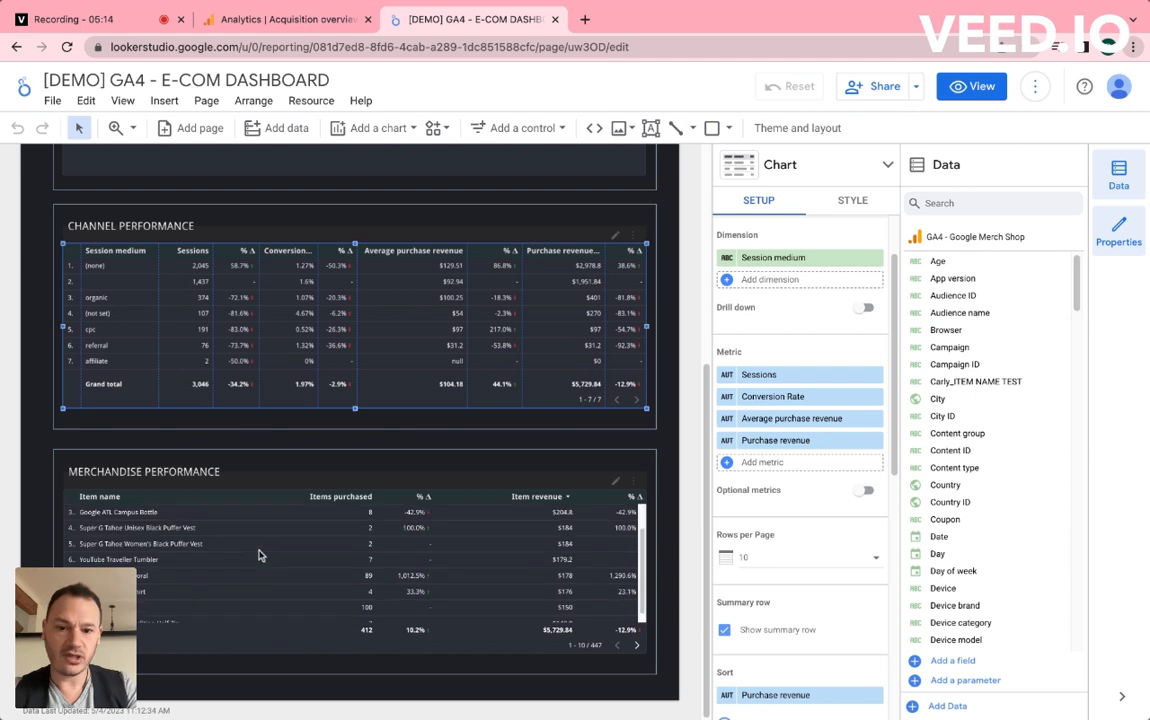
scroll(300, 583, "up", 2)
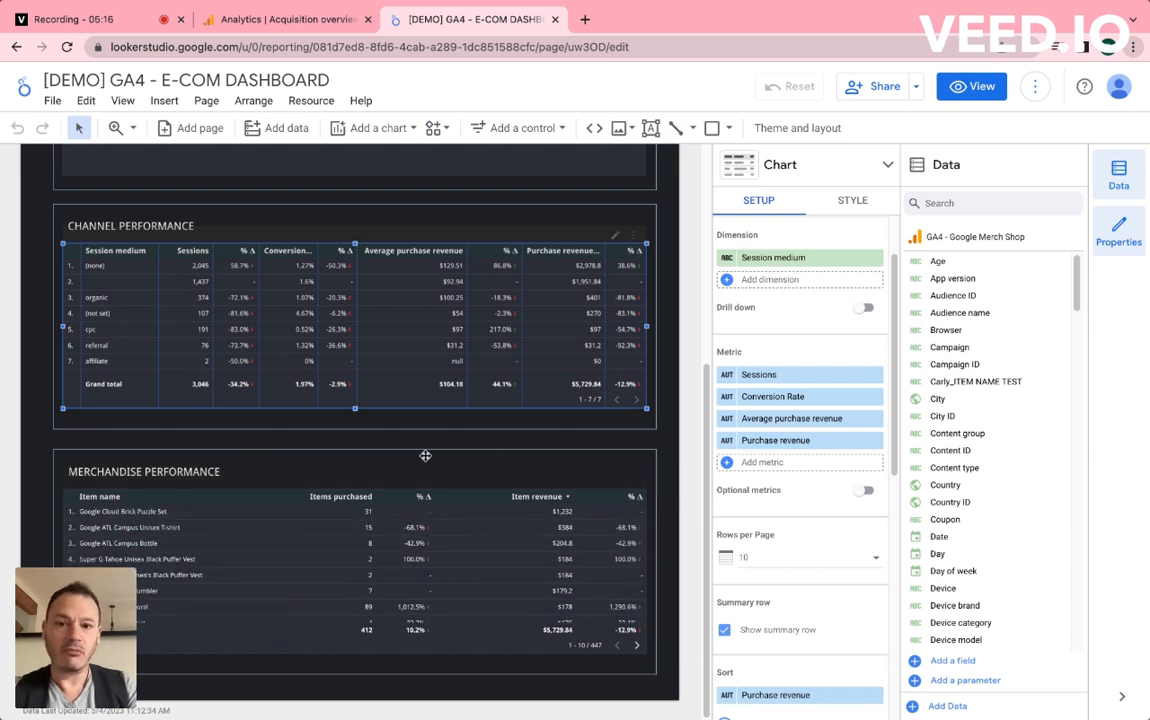
Switch the 7-Day Trend chart from Purchase revenue to Sessions using its optional metrics.
scroll(521, 437, "up", 1)
scroll(524, 437, "up", 2)
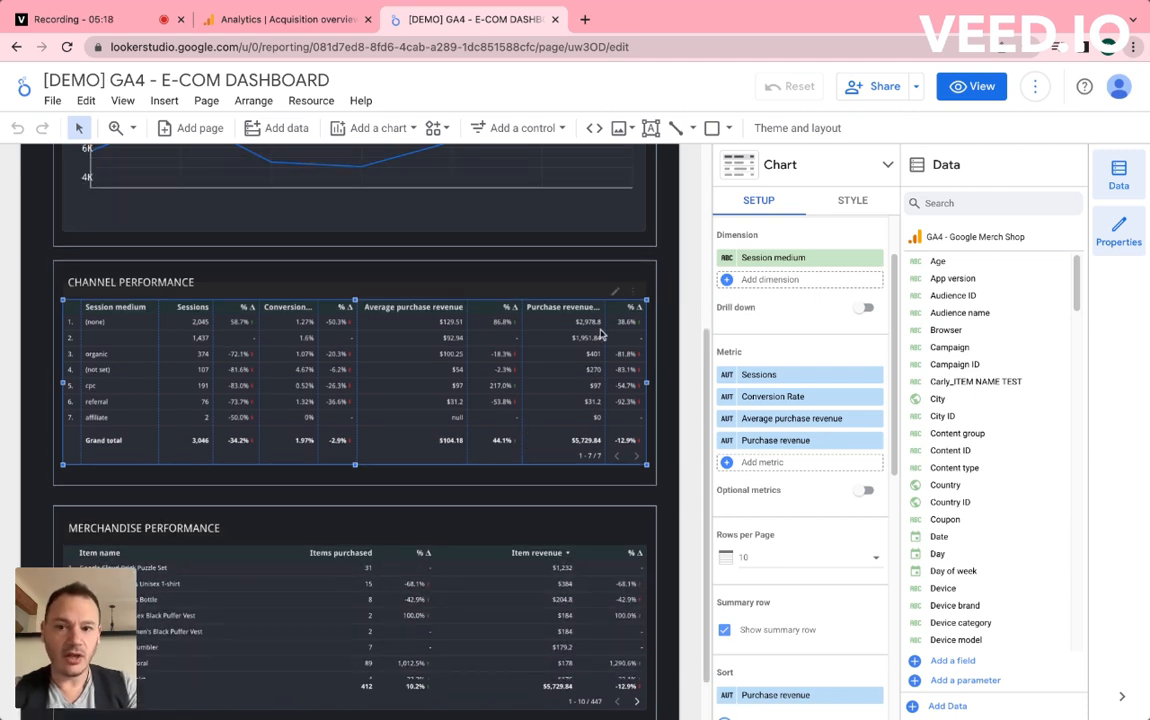
scroll(329, 300, "up", 6)
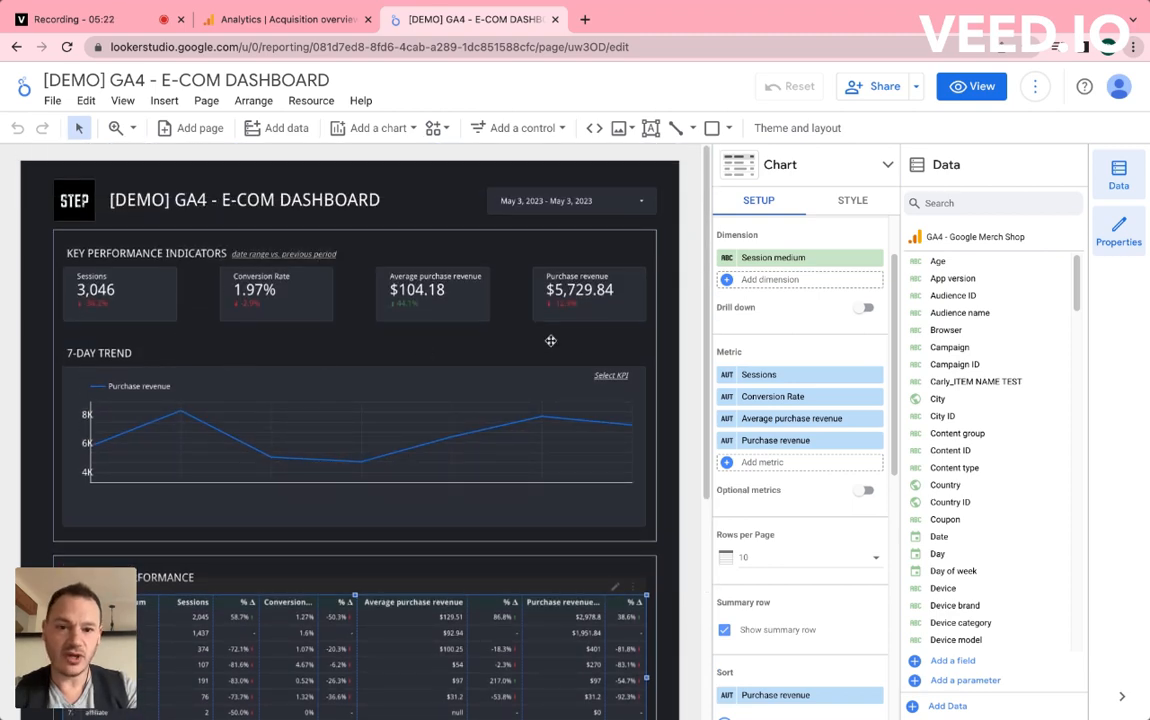
left_click(612, 377)
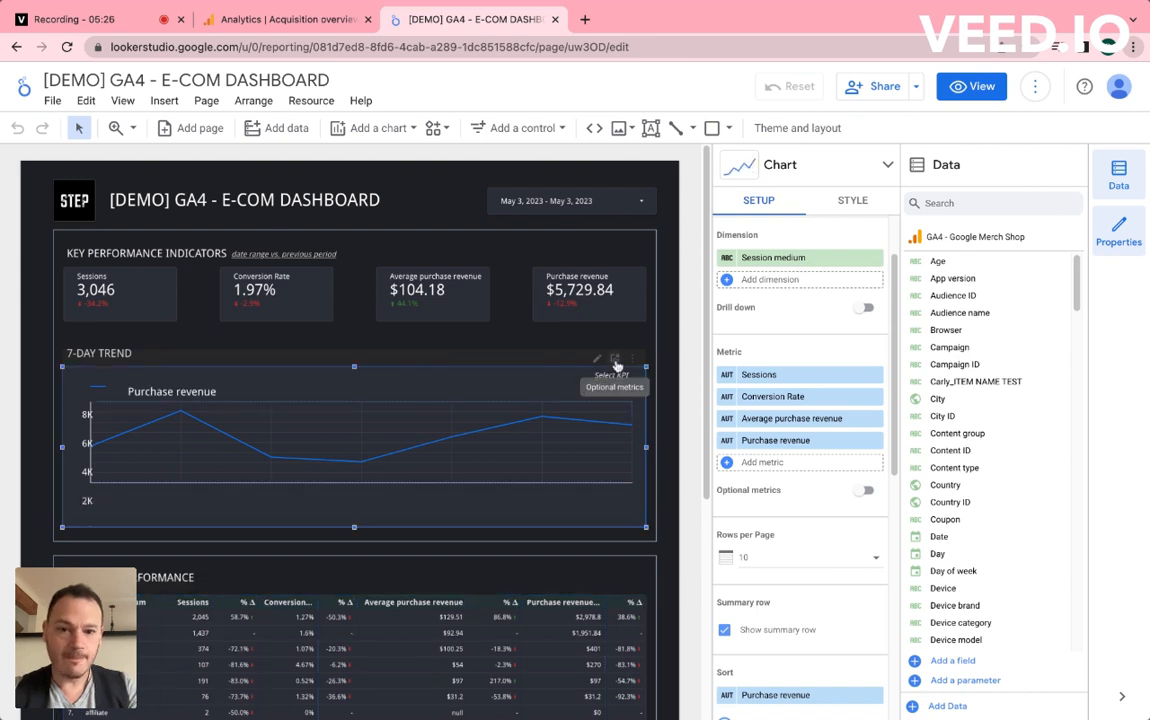
left_click(612, 377)
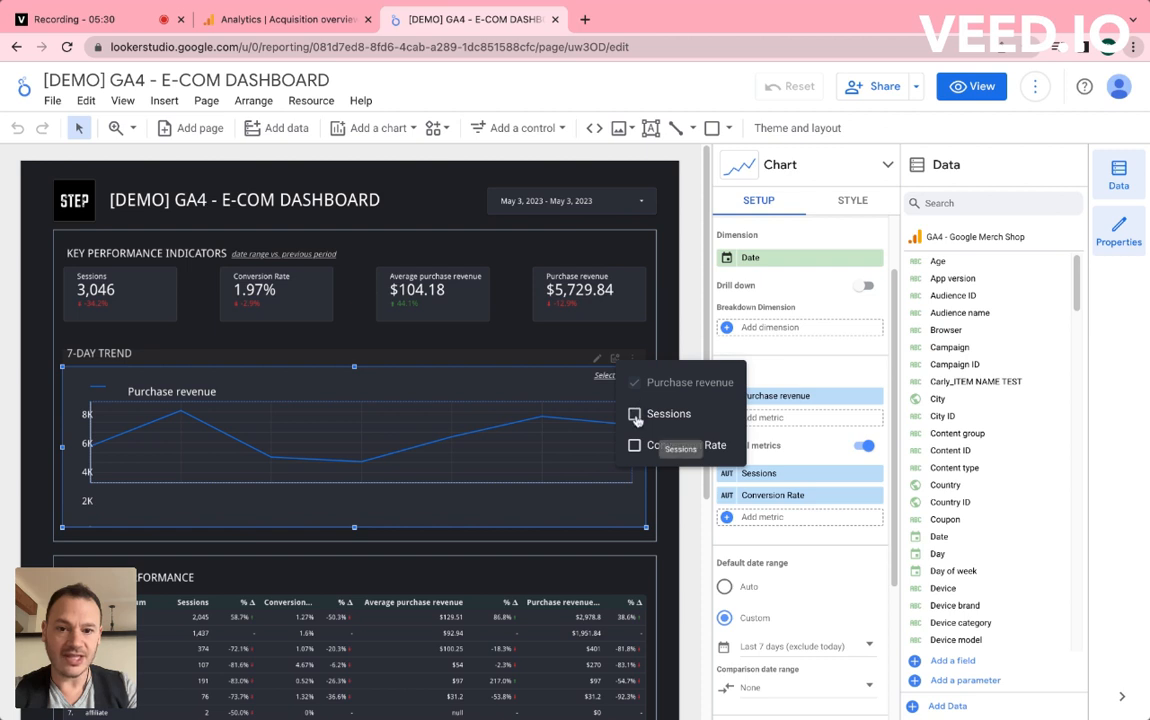
left_click(634, 413)
left_click(634, 383)
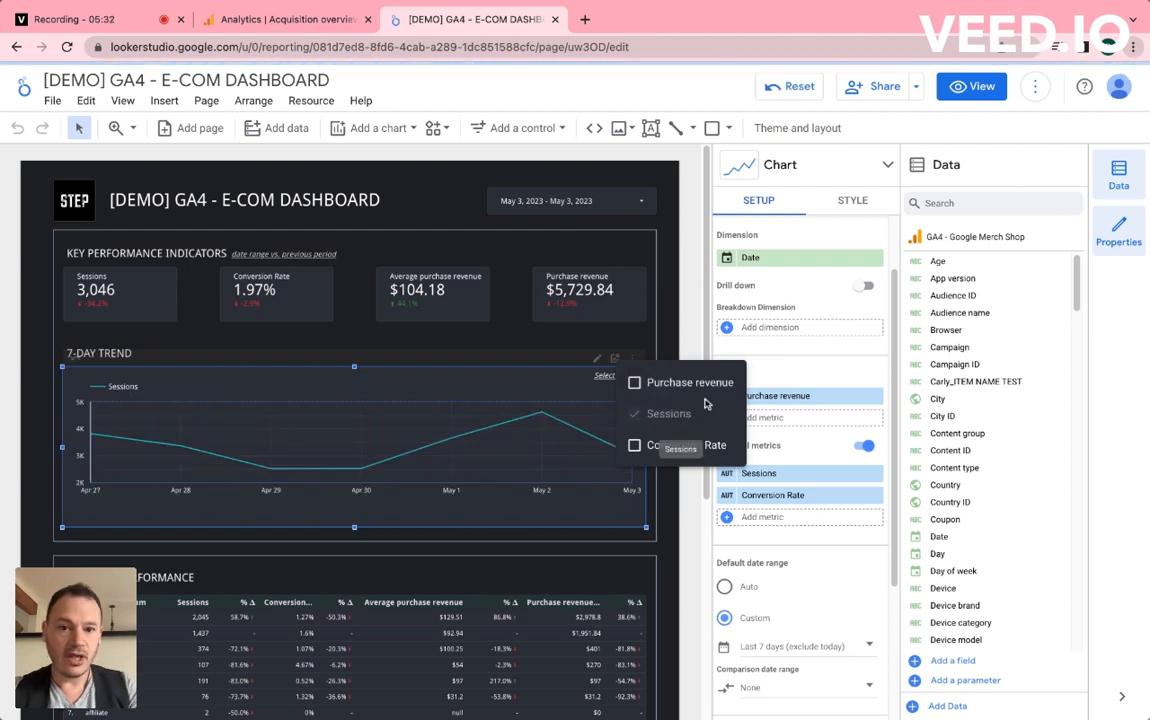
left_click(673, 341)
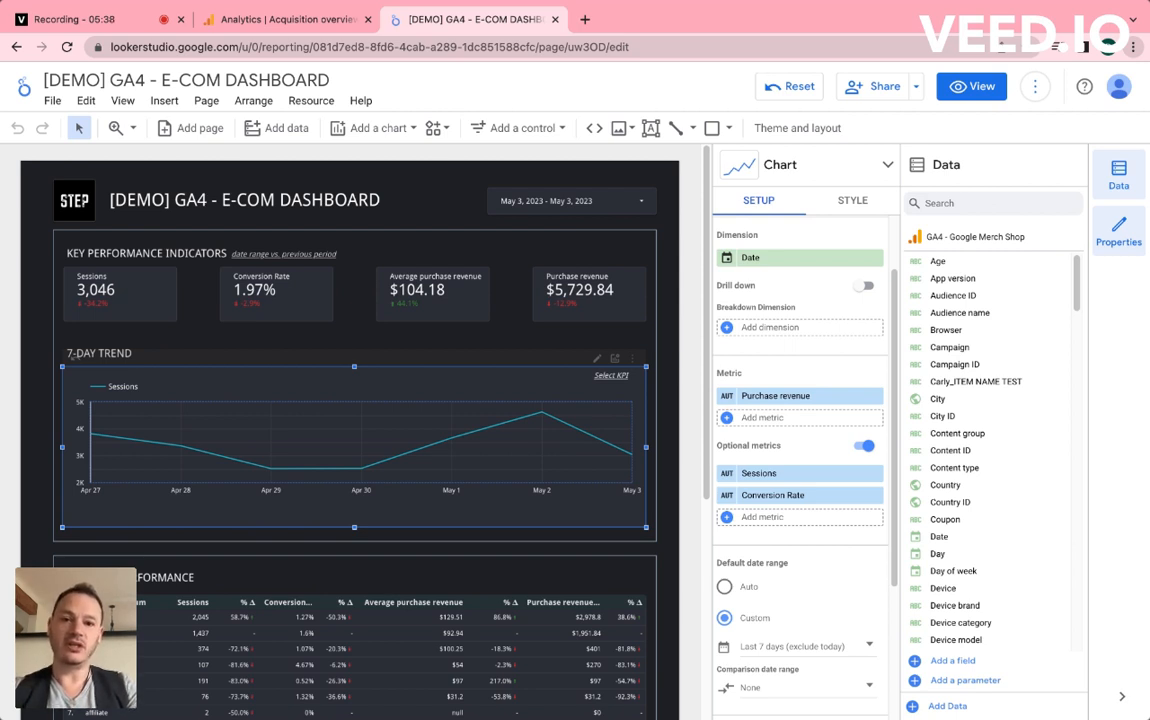
Start making a copy of the report, browse the data sources offered for the new report, and cancel the copy.
left_click(52, 101)
left_click(95, 281)
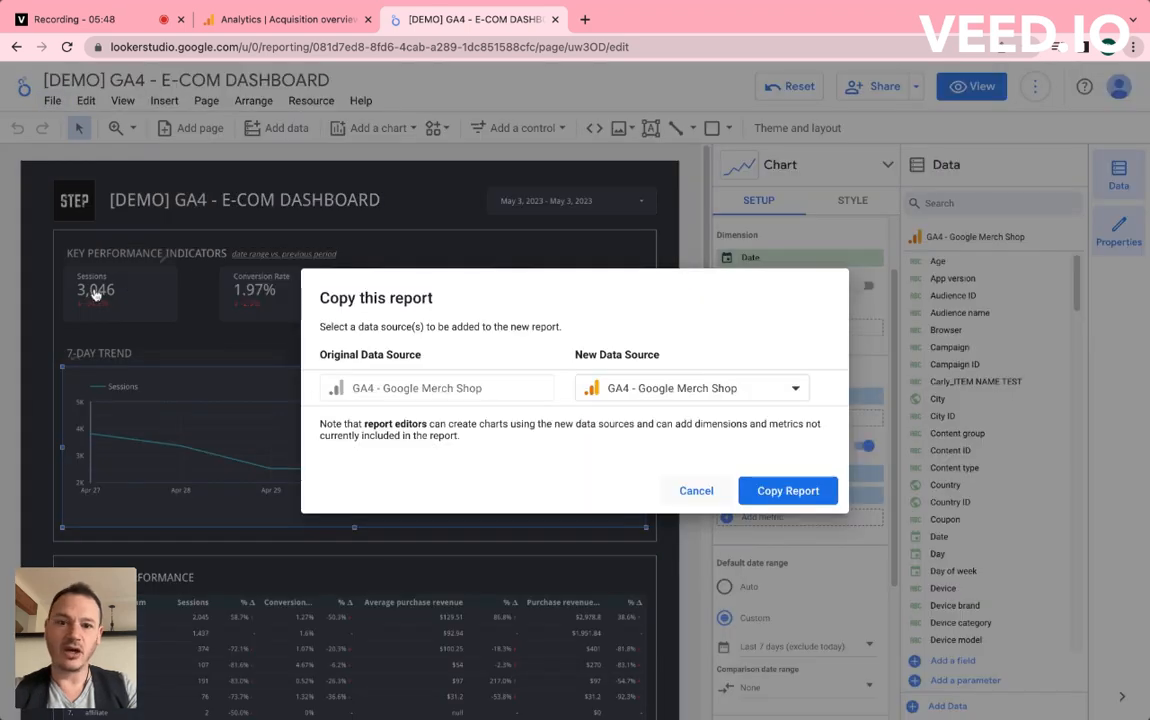
left_click(639, 394)
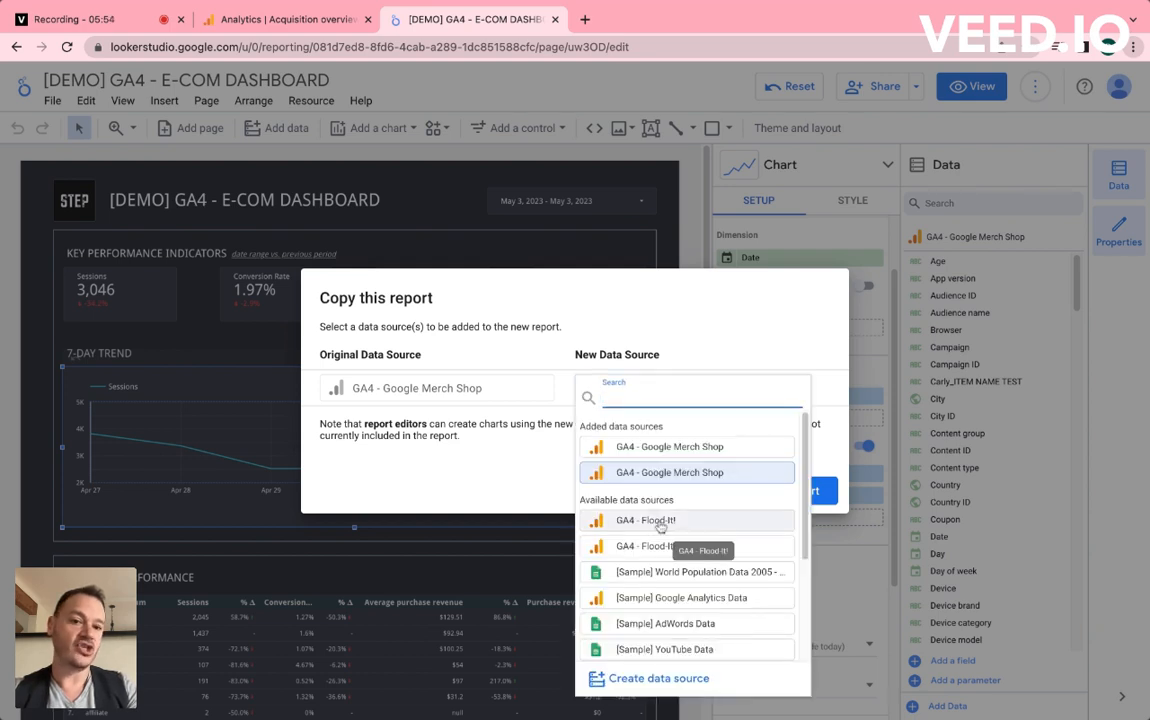
scroll(642, 545, "down", 3)
scroll(660, 527, "up", 3)
scroll(660, 525, "down", 3)
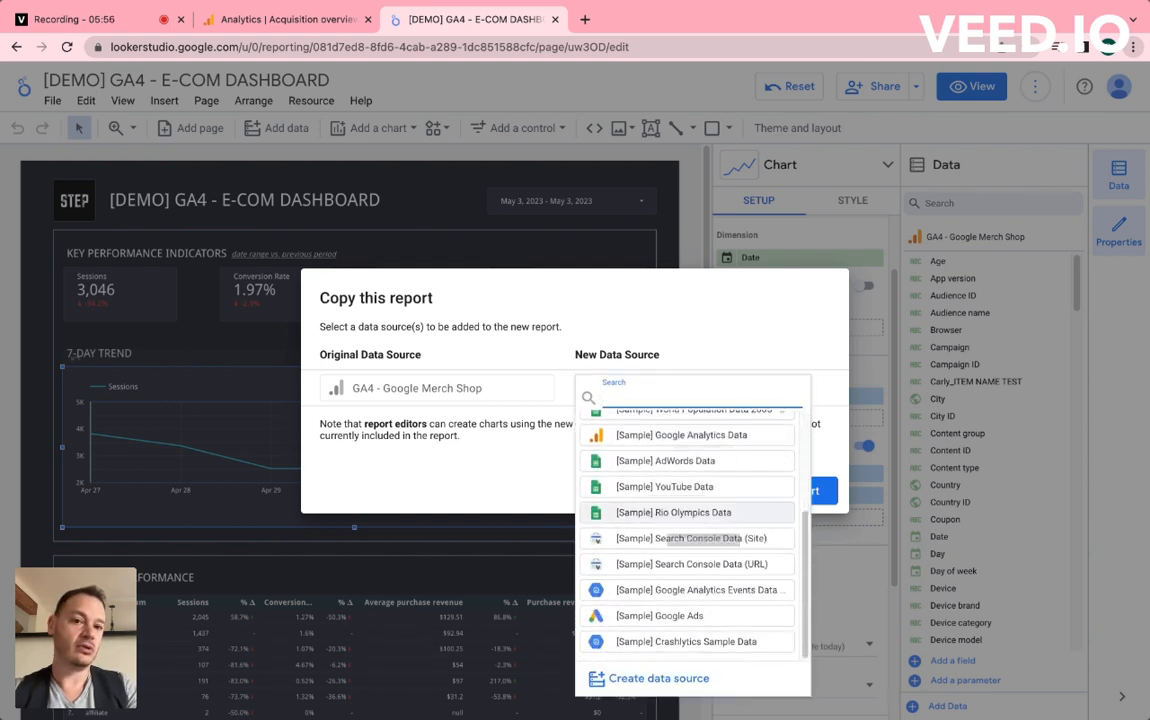
left_click(477, 466)
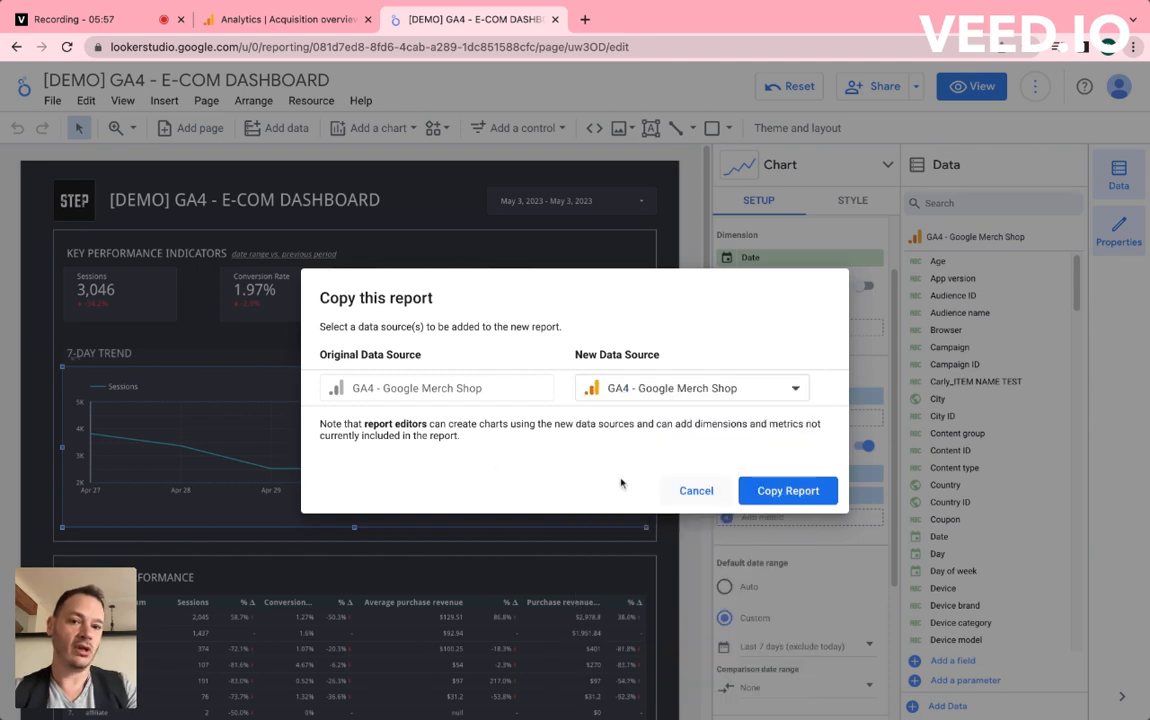
left_click(700, 492)
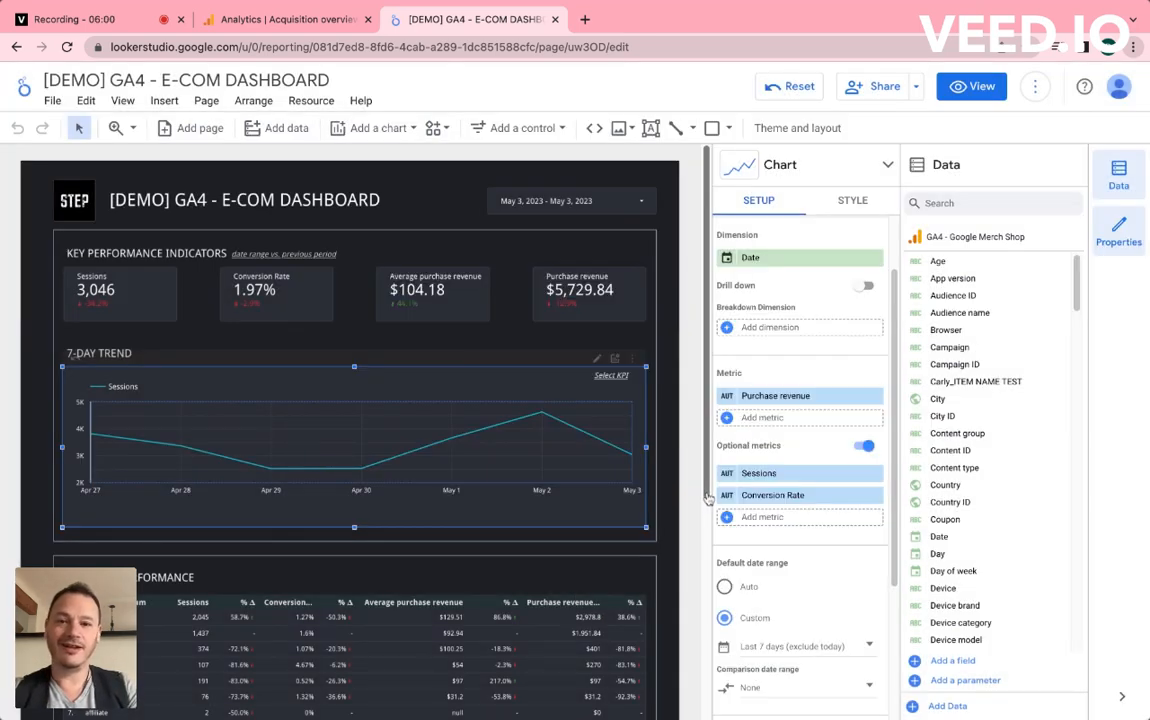
Deselect the 7-Day Trend chart and look over the whole dashboard page.
mouse_move(609, 451)
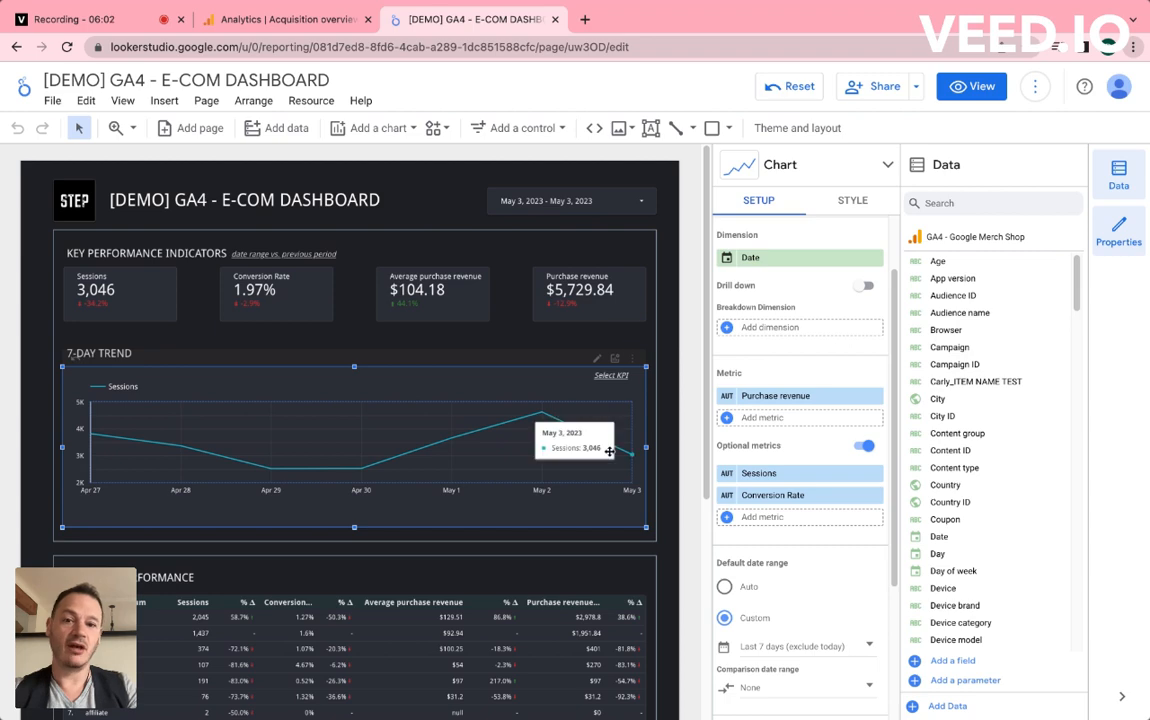
left_click(675, 462)
scroll(675, 462, "down", 5)
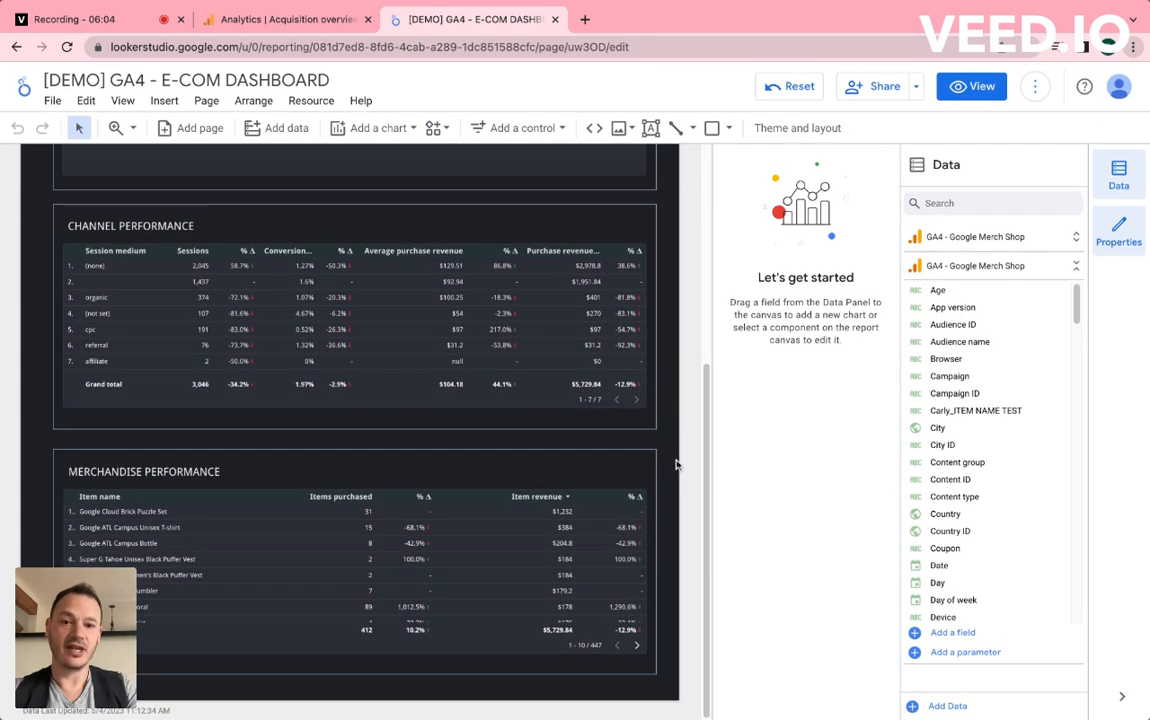
scroll(675, 463, "up", 5)
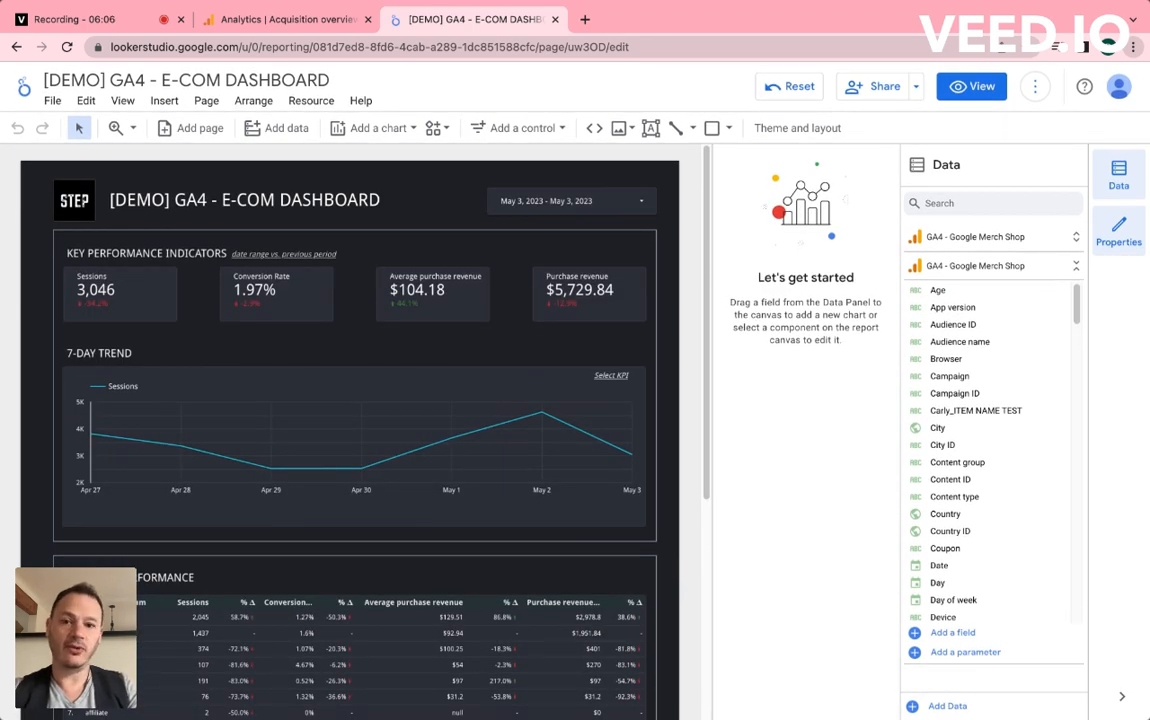